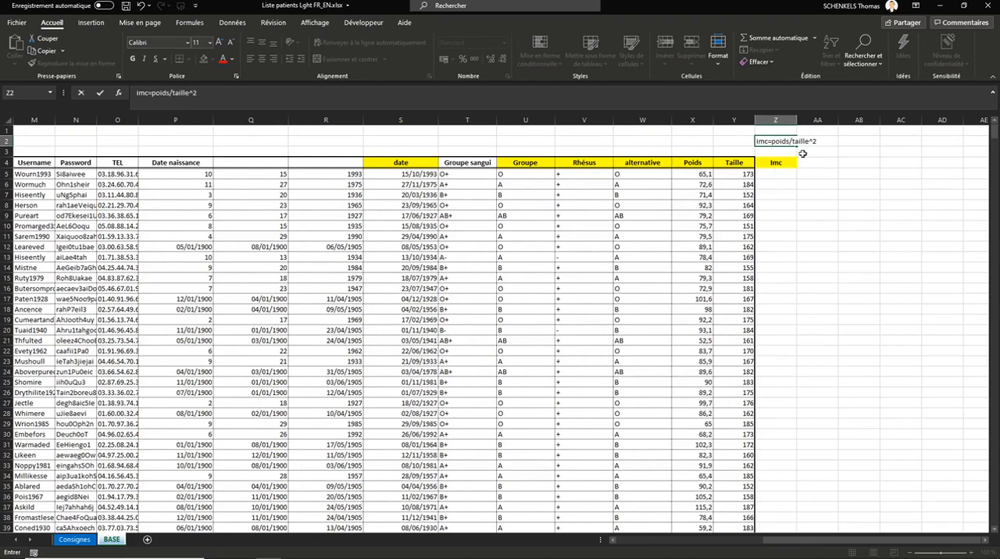
Step: Enter the note imc=poids/taille^2 in cell Z2 above the Imc column
drag(808, 141, 816, 140)
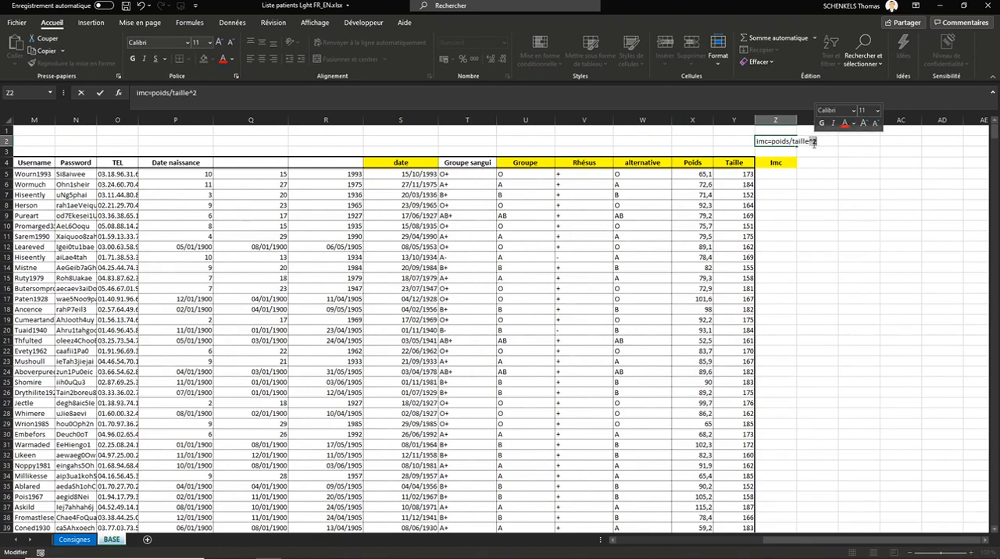
click(809, 141)
drag(813, 142, 822, 143)
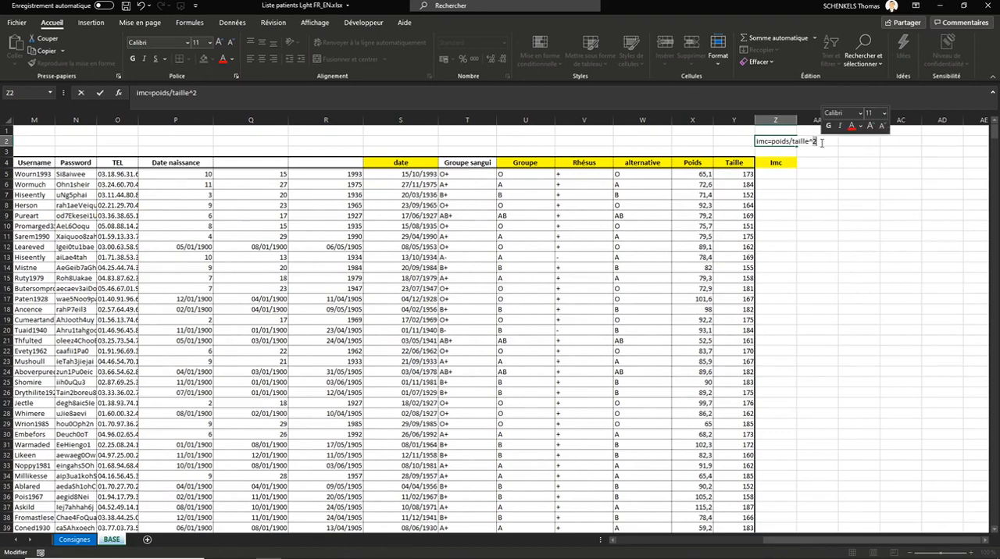
key(Return)
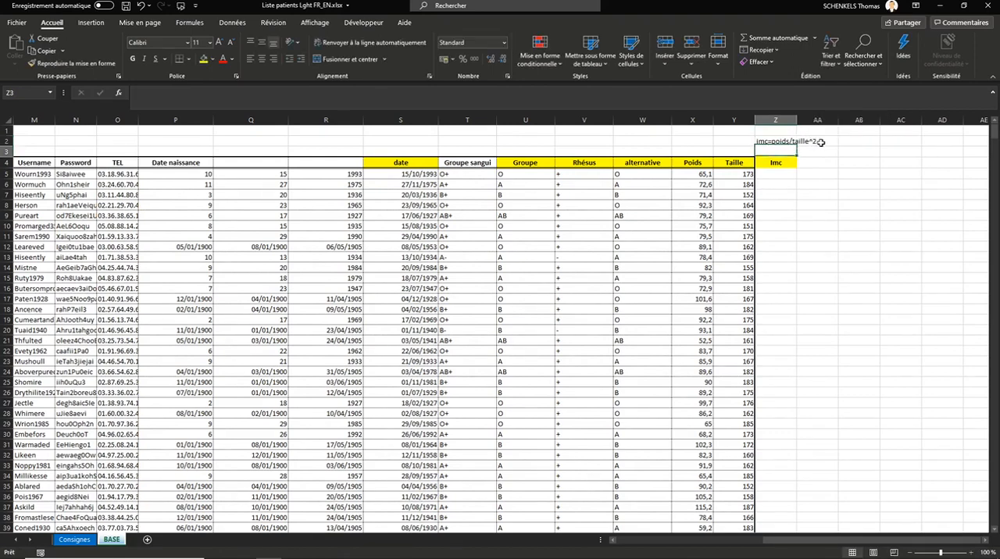
Step: Enter the formula =X5/(Y5/100)^2 in cell Z5 to compute the first patient's BMI from weight and height in centimetres
click(787, 177)
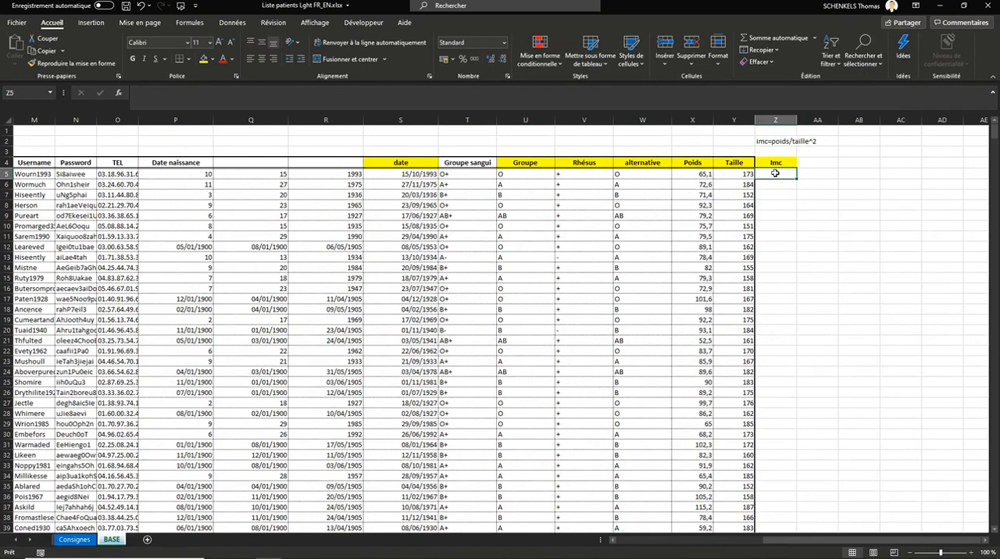
click(747, 176)
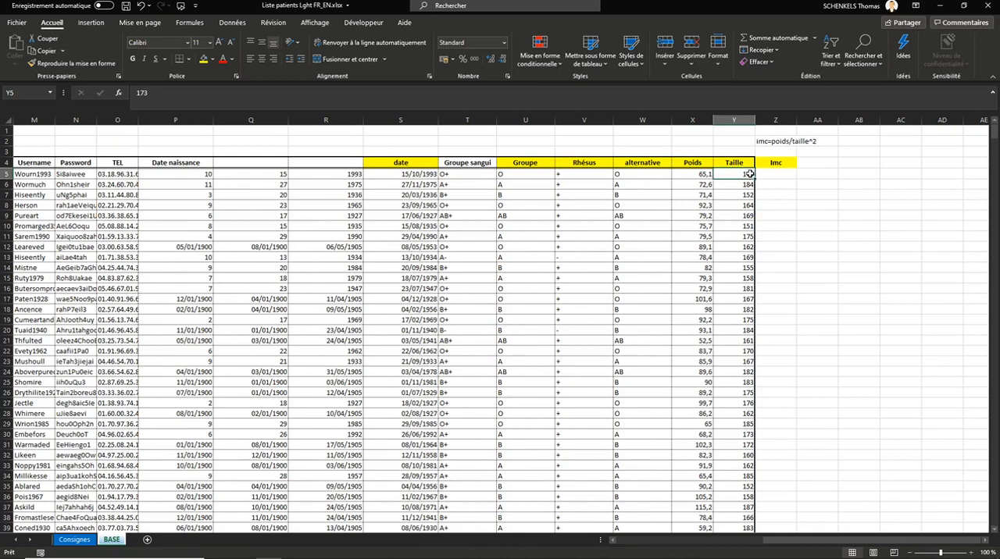
click(779, 173)
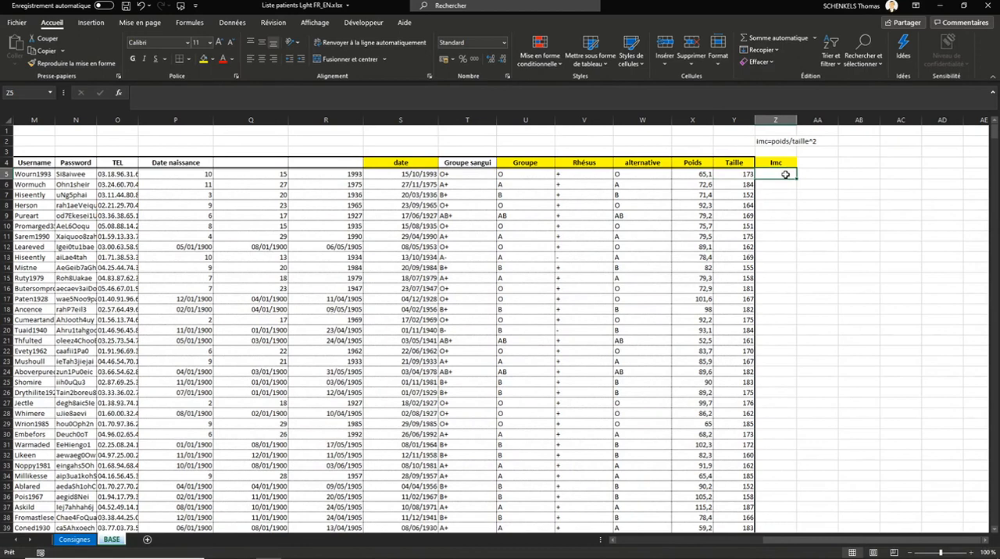
text(=)
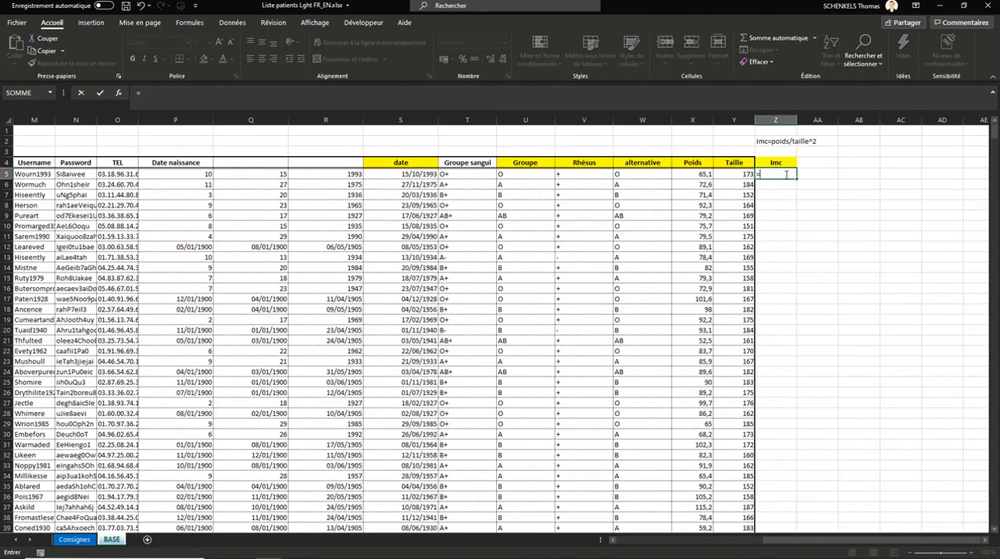
click(700, 174)
text(/)
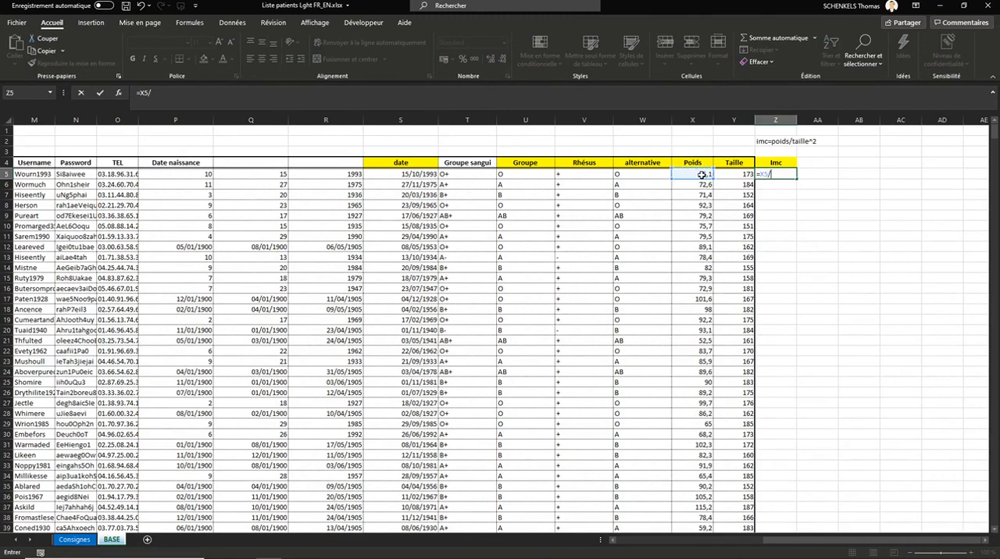
click(731, 174)
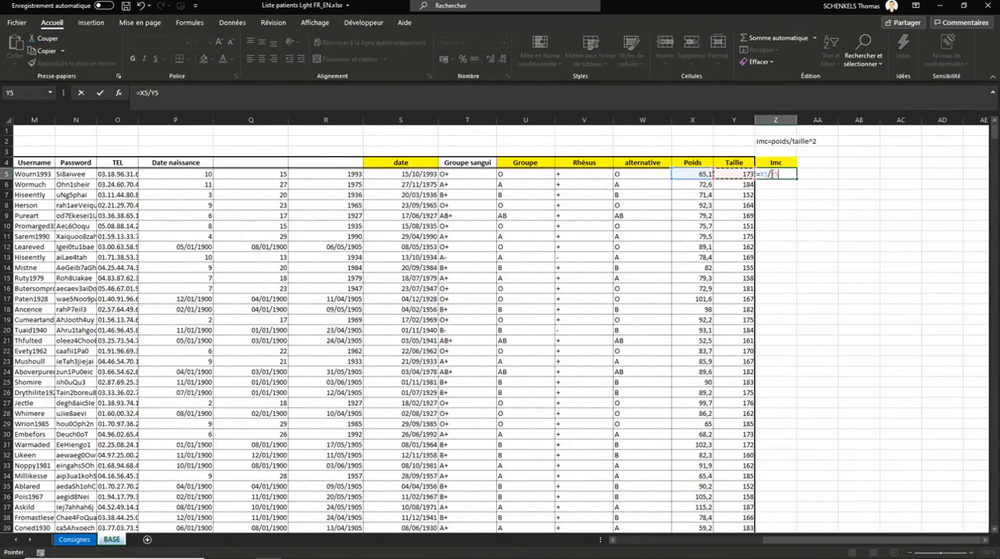
click(791, 177)
text((Y5/100)^2)
key(ctrl+Return)
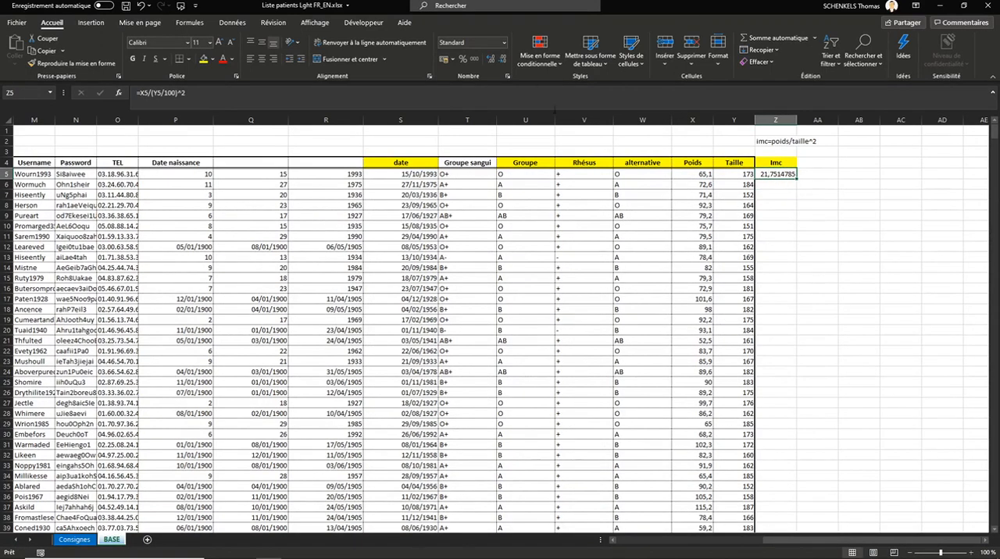
Step: Format the Imc value in Z5 with no decimals and fill its formula down the whole column
click(492, 63)
click(503, 62)
click(503, 62)
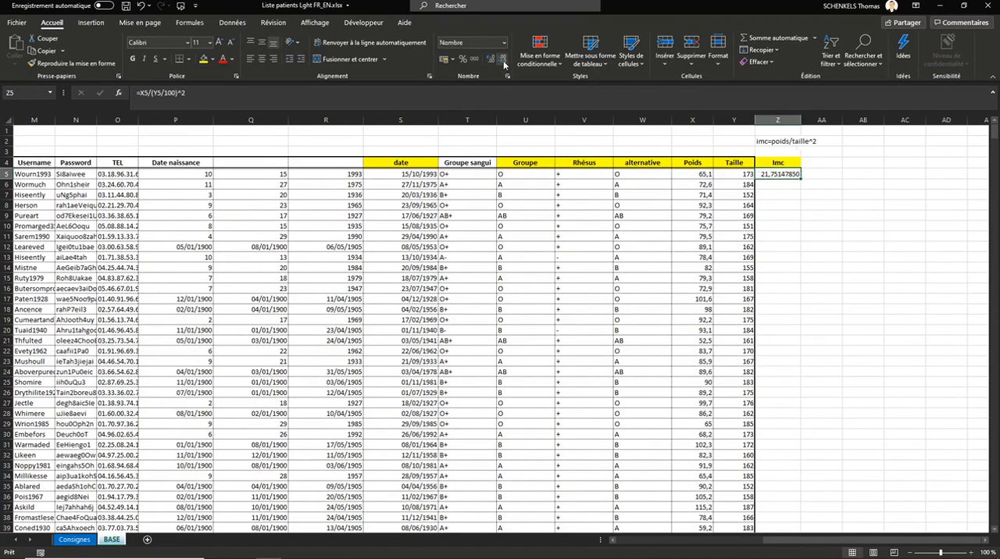
click(503, 63)
click(504, 62)
click(503, 62)
click(503, 63)
click(503, 63)
click(503, 63)
double_click(801, 179)
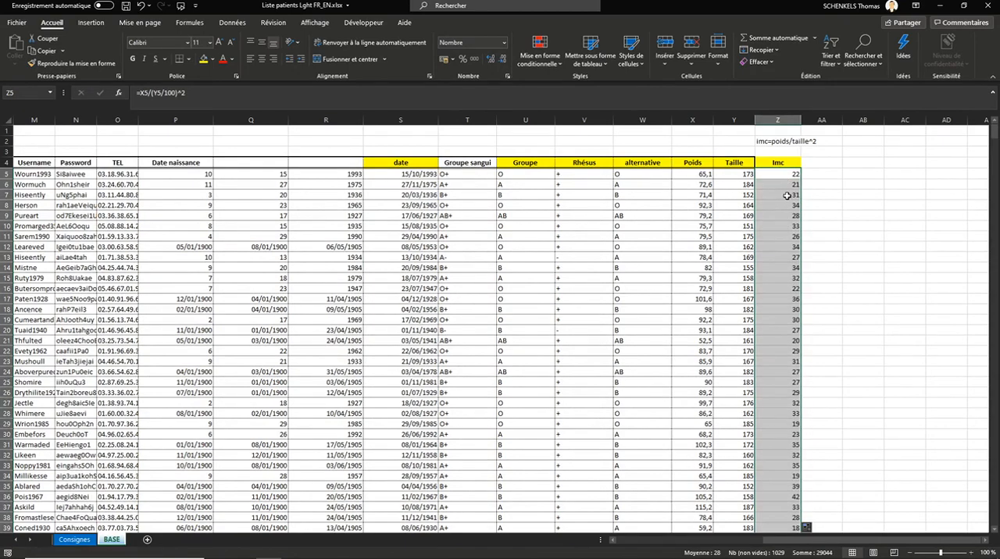
Step: Add the column header Diagnostic in cell AA4, next to Imc
click(816, 180)
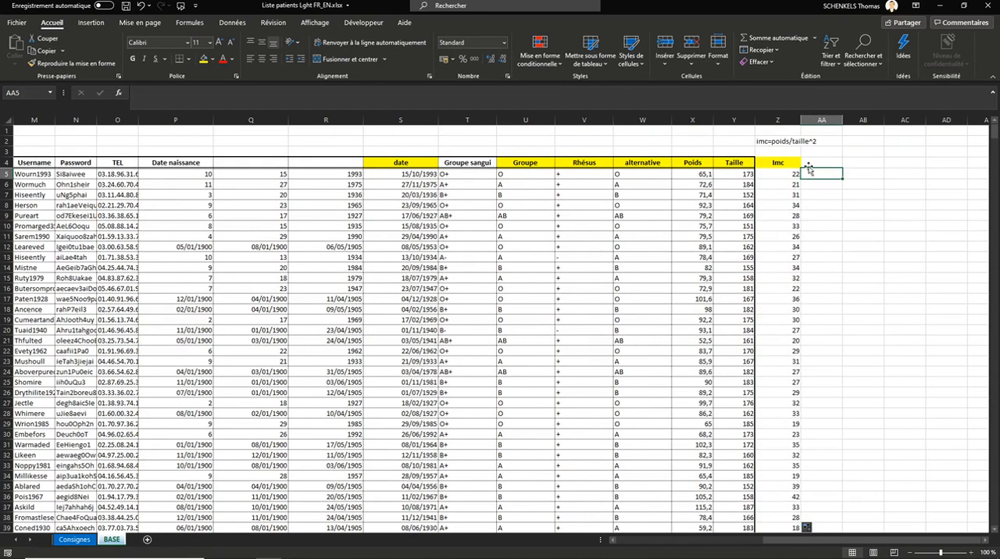
key(alt+Tab)
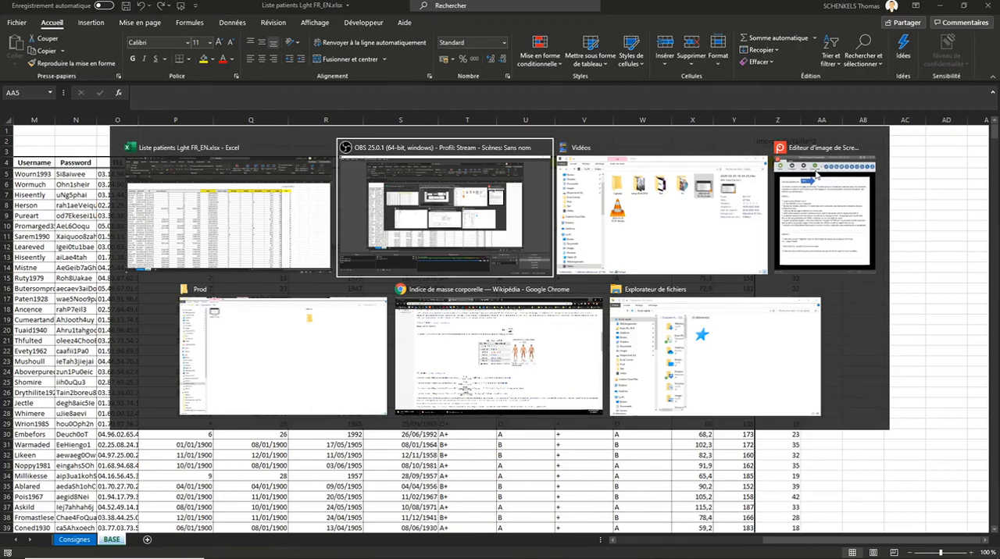
key(Escape)
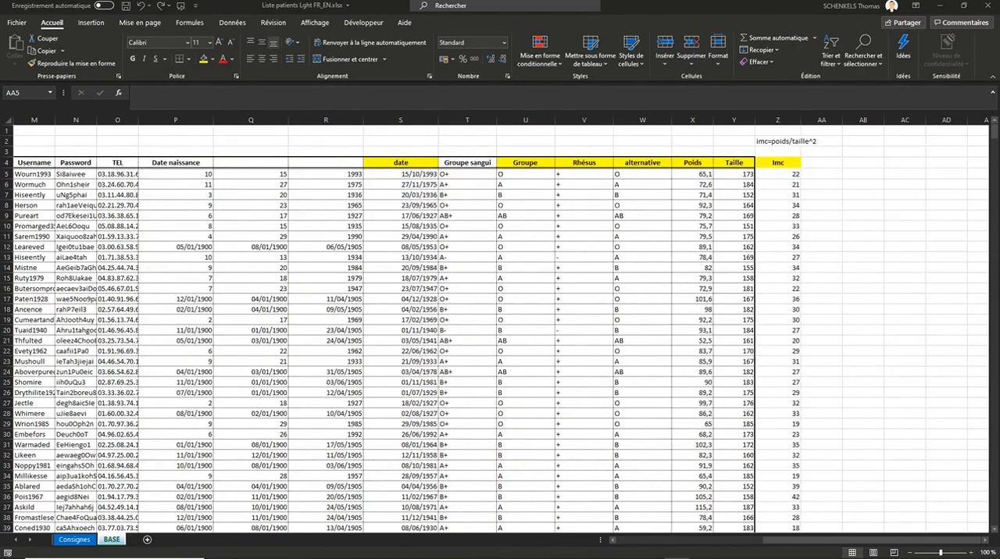
click(828, 170)
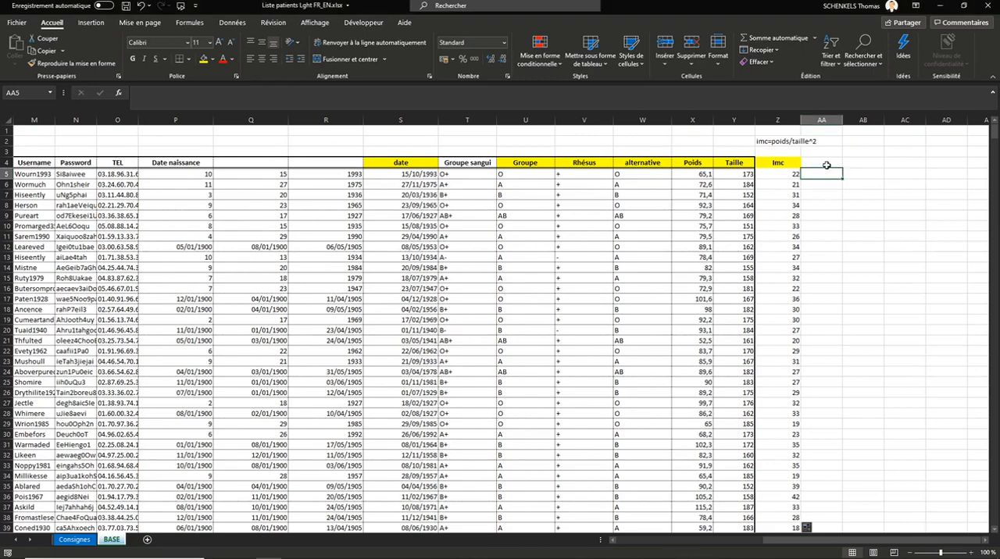
click(821, 162)
text(Dia)
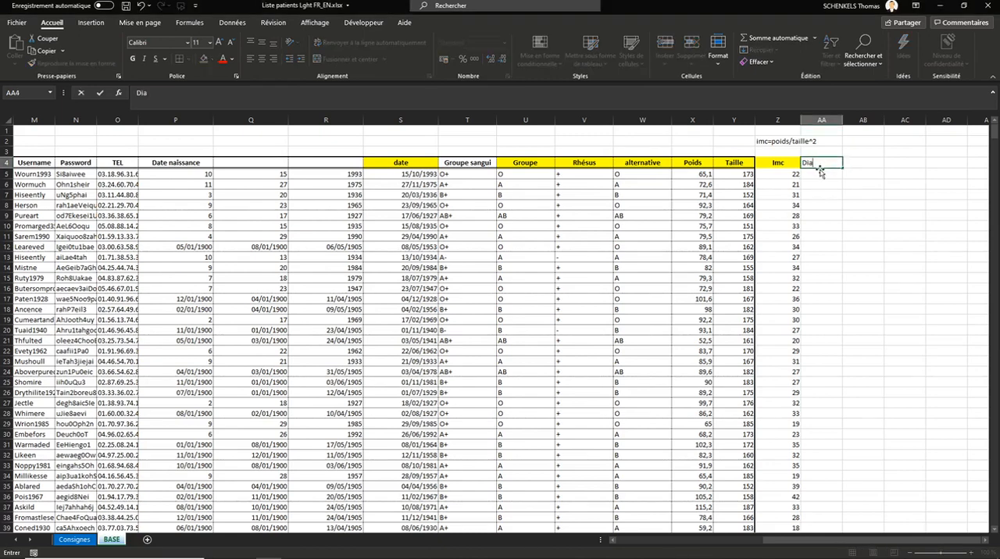
text(gnostic)
key(Return)
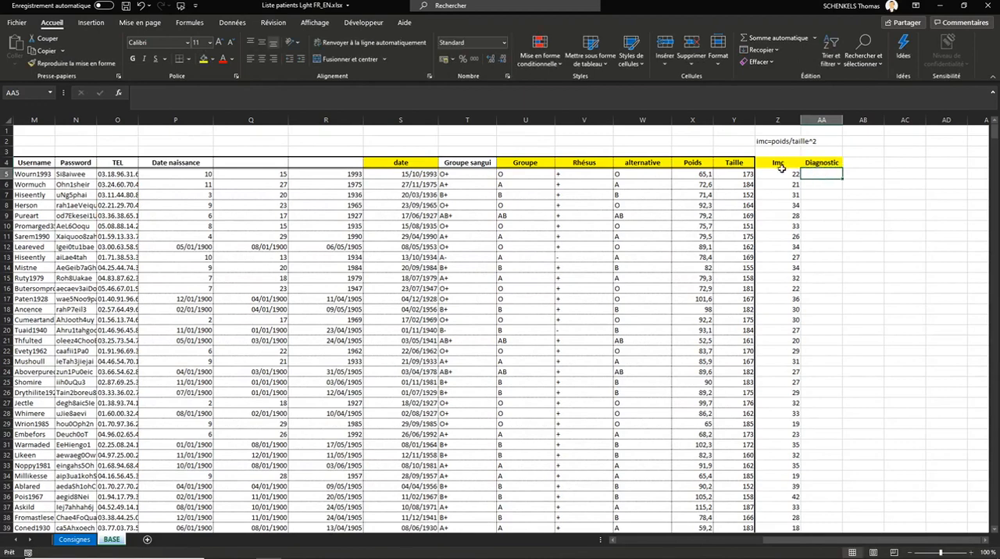
Step: Start an IF formula in cell AA5 with the condition =SI(ET(Z5>18;Z5<25) testing the patient's Imc
click(791, 174)
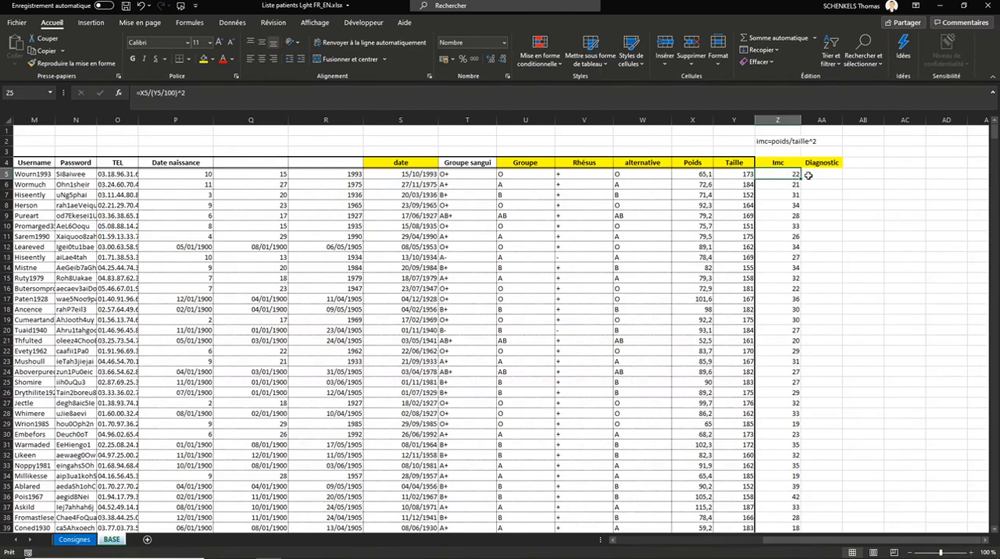
click(819, 175)
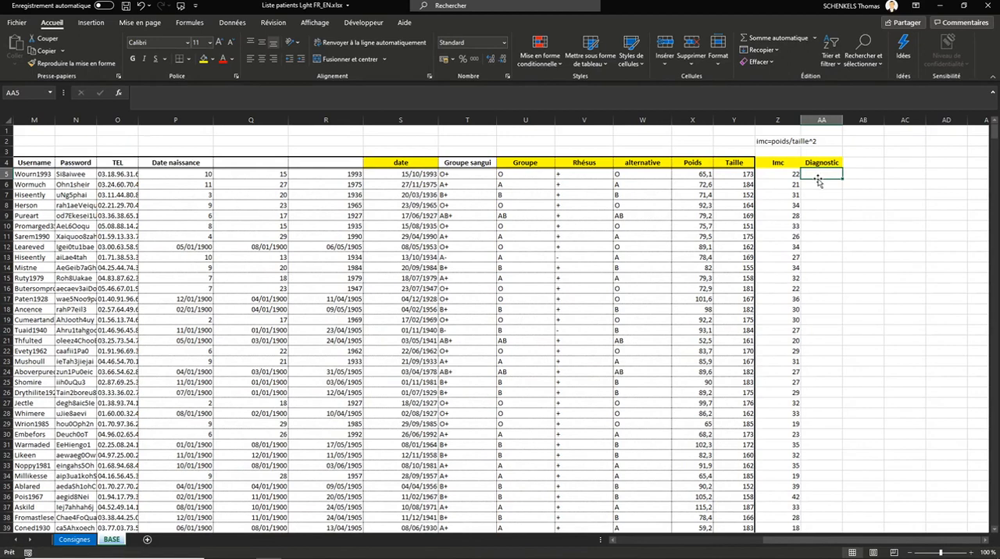
text(=)
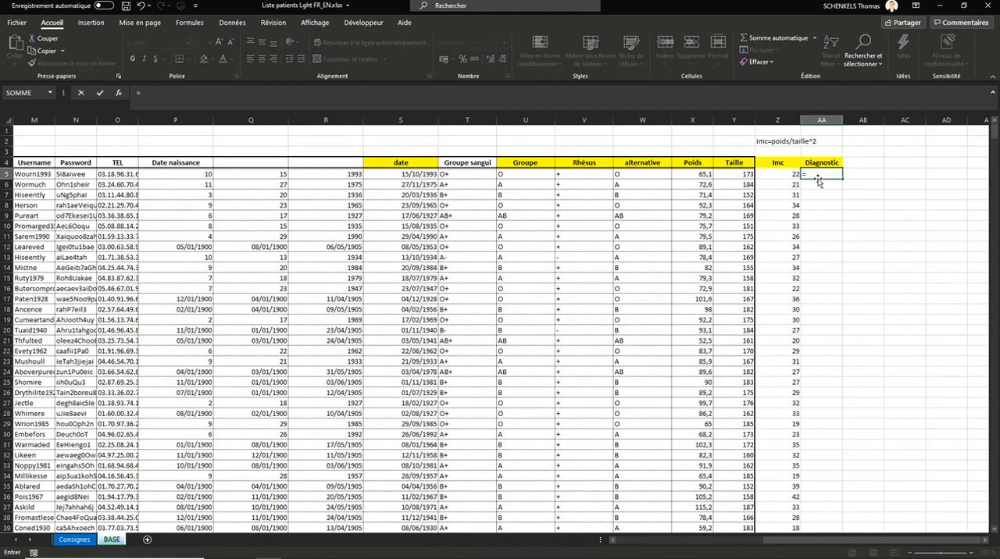
text(SI()
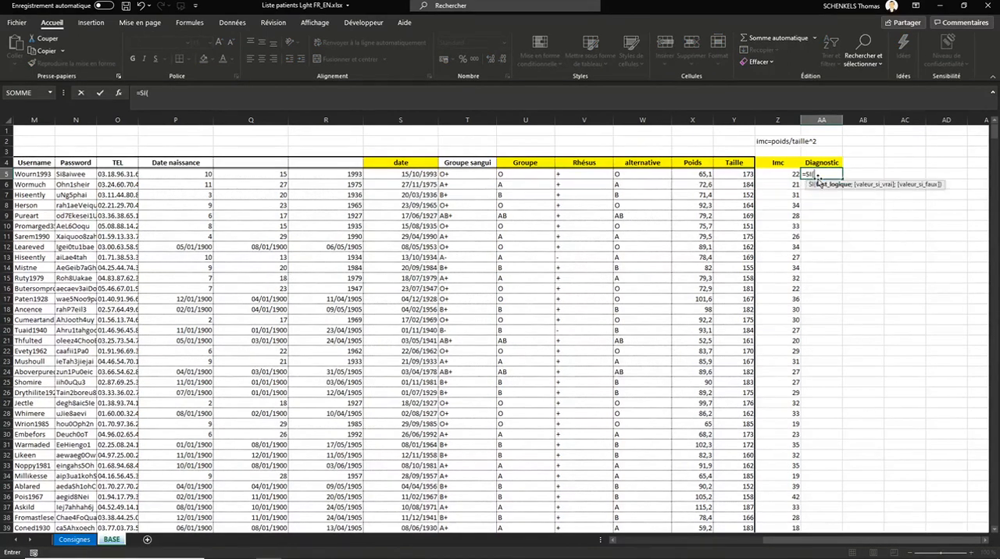
text(ET()
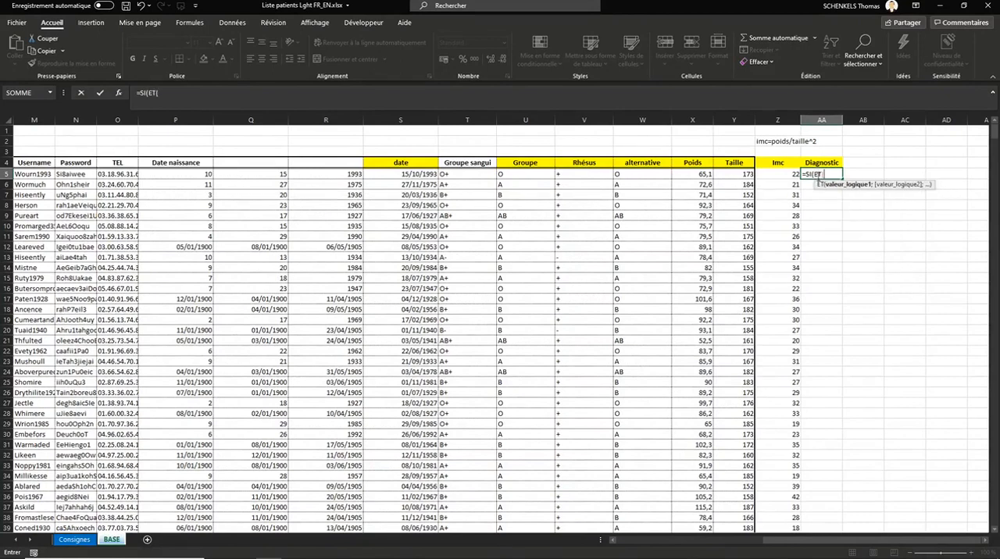
click(783, 175)
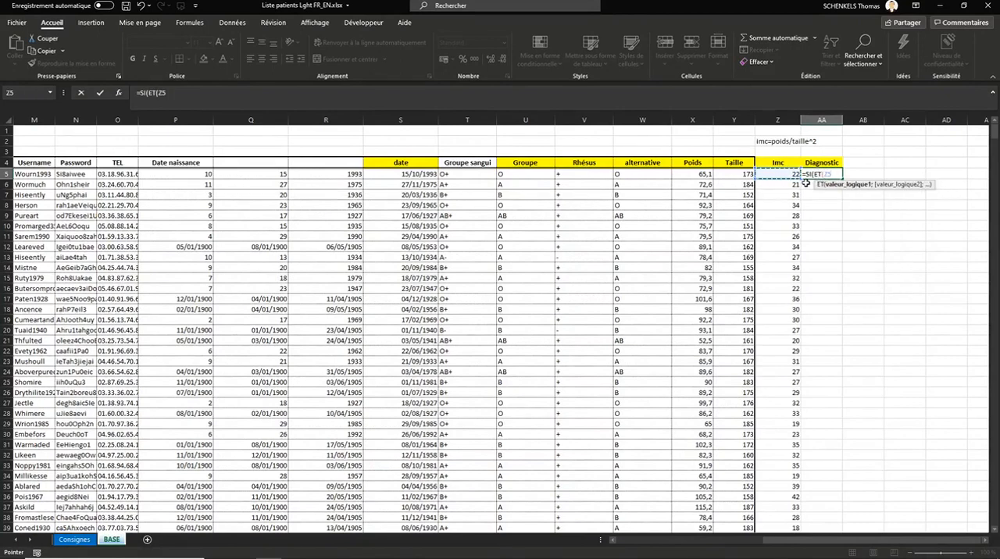
text(>18;)
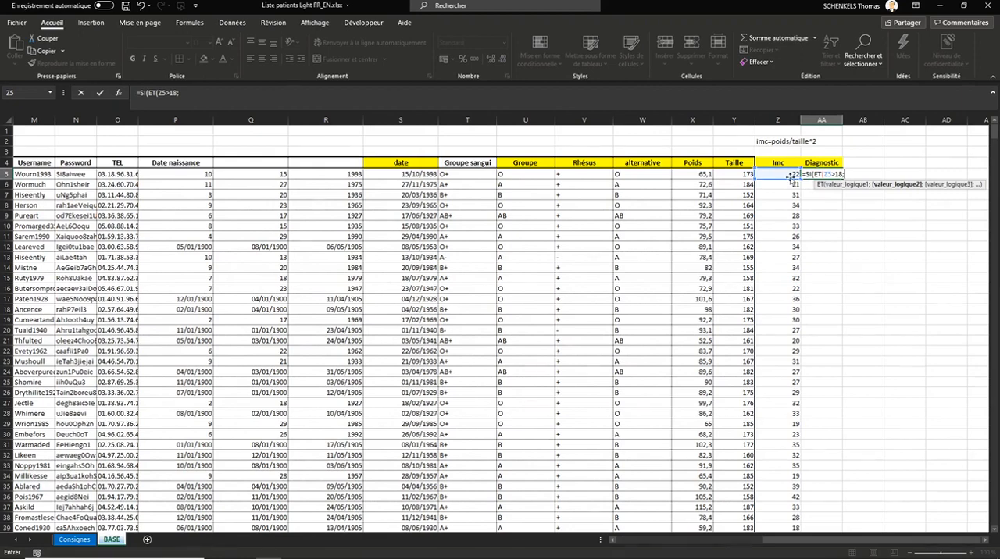
click(789, 177)
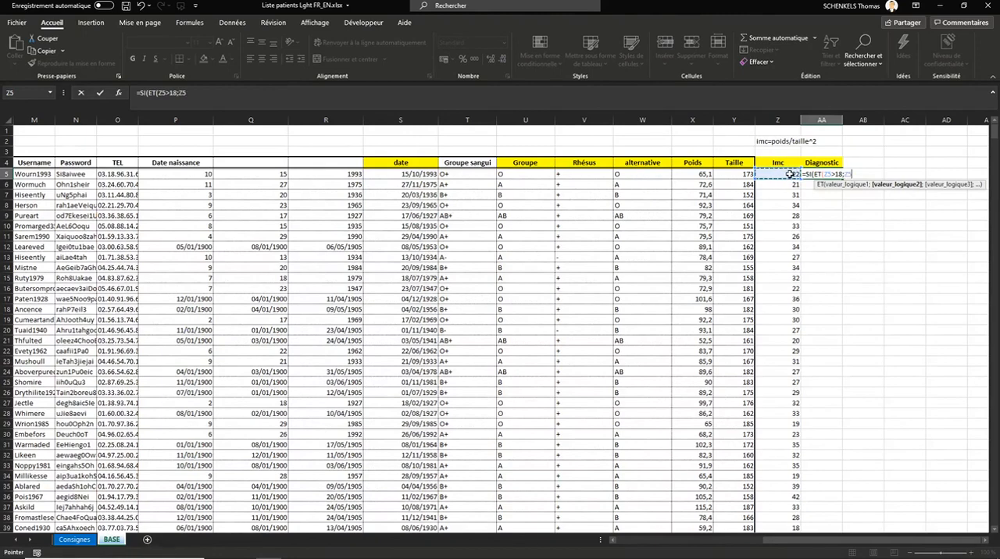
text(<25))
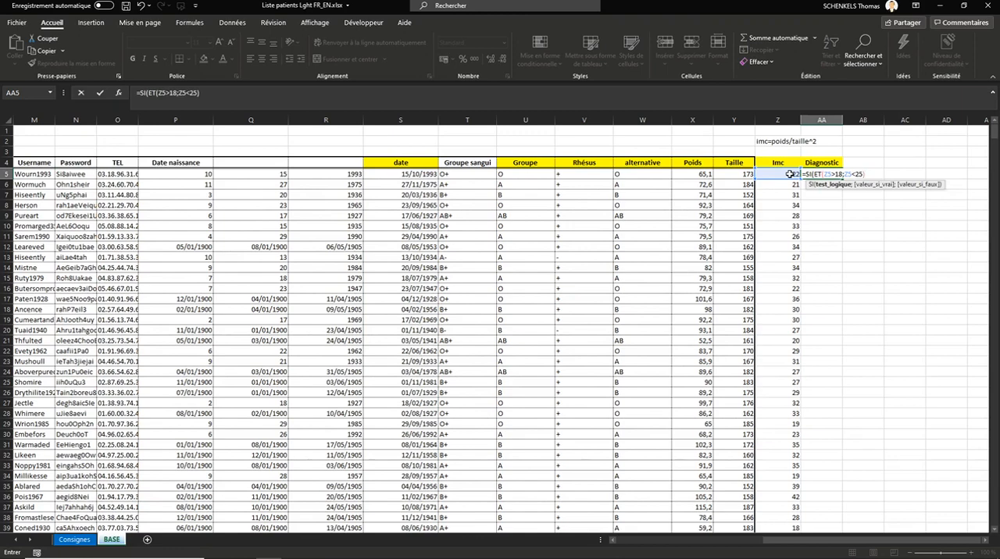
text(;"ok";)
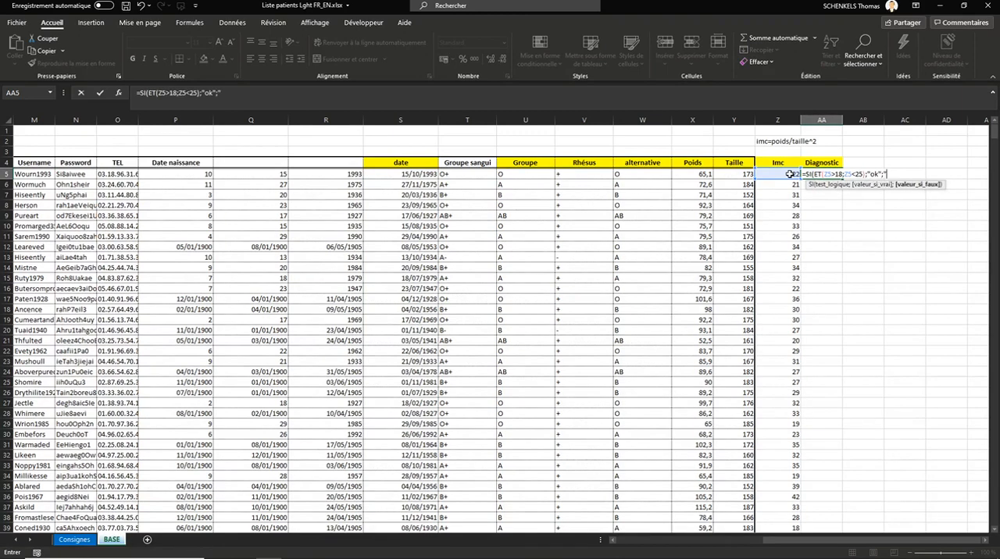
text("A surveiller"))
Step: Complete the AA5 formula to return "ok" when the condition is true and "A surveiller" otherwise
key(ctrl+Return)
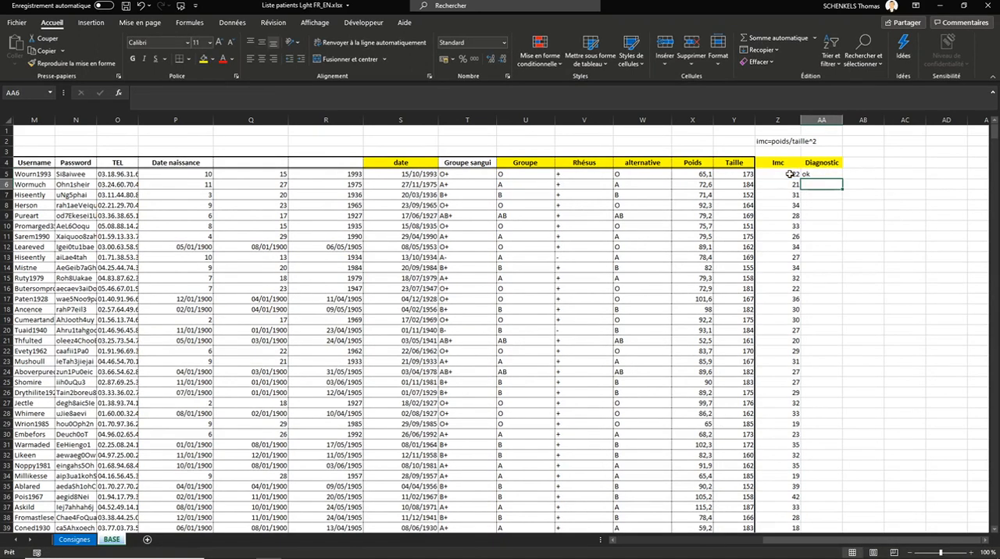
Step: Fill the Diagnostic formula down the whole column and check row 7's diagnosis against its Imc
double_click(842, 179)
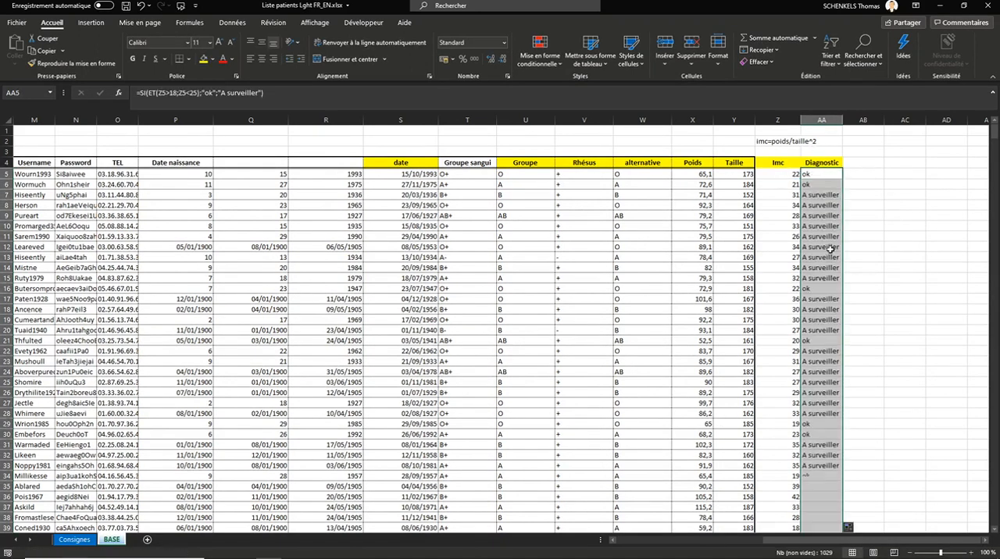
click(822, 196)
click(789, 197)
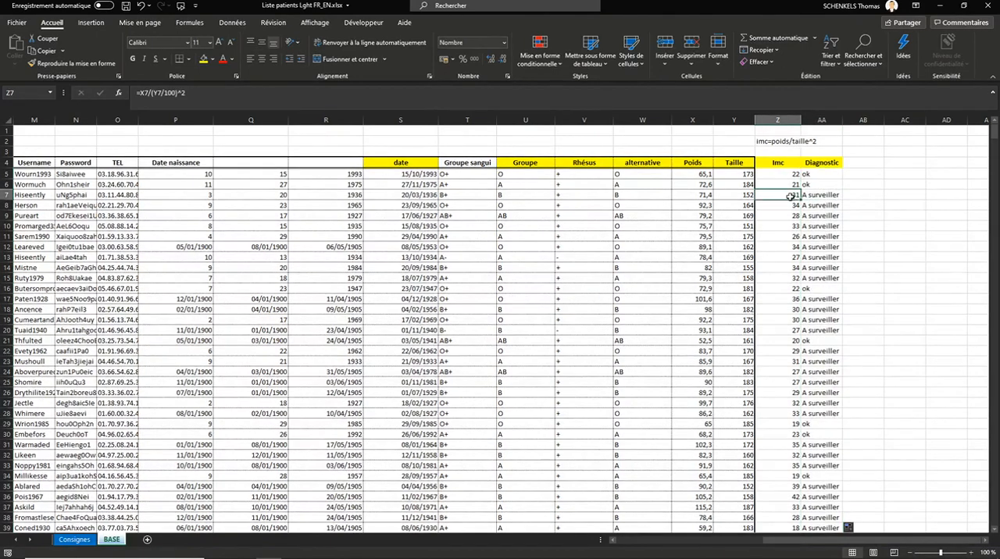
click(816, 199)
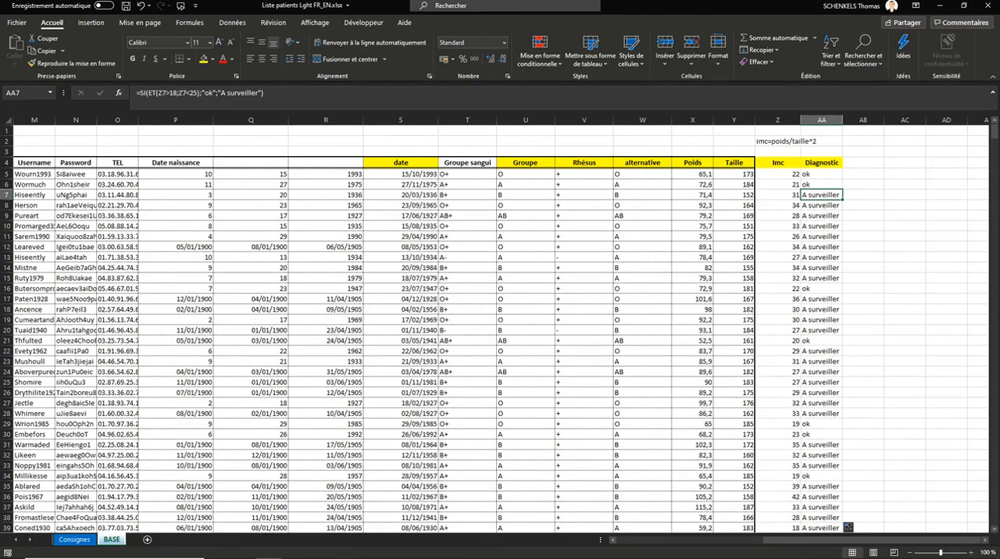
Step: Add the column header Age in cell AB4, next to Diagnostic
click(849, 163)
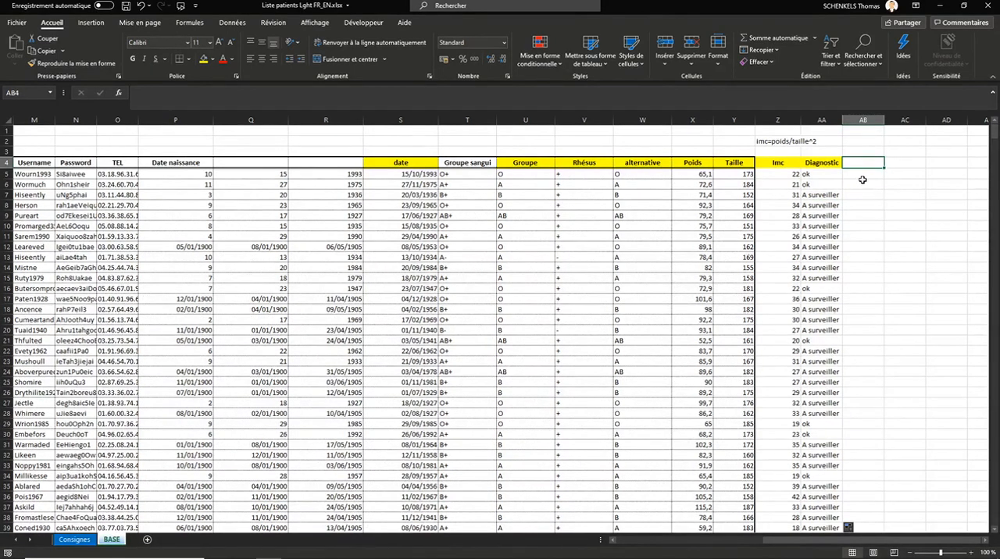
text(a)
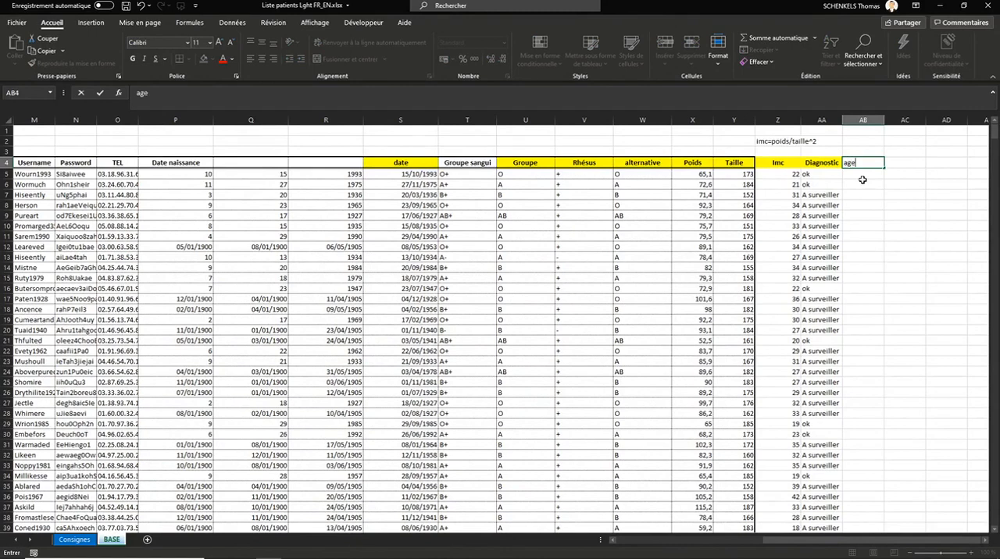
text(ge)
key(Return)
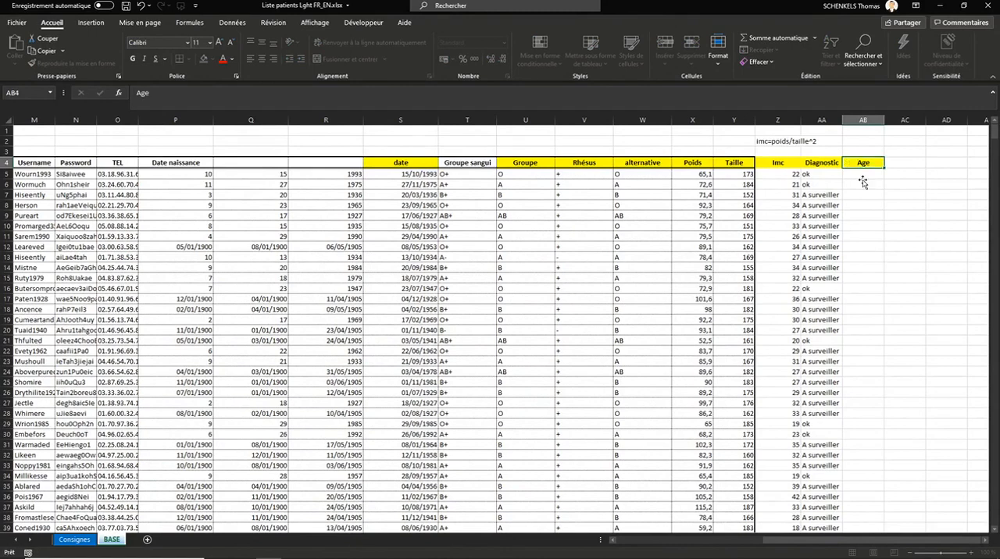
Step: Enter the formula =AUJOURDHUI()-S5 in cell AB5 to subtract the patient's birth date from today's date
text(=)
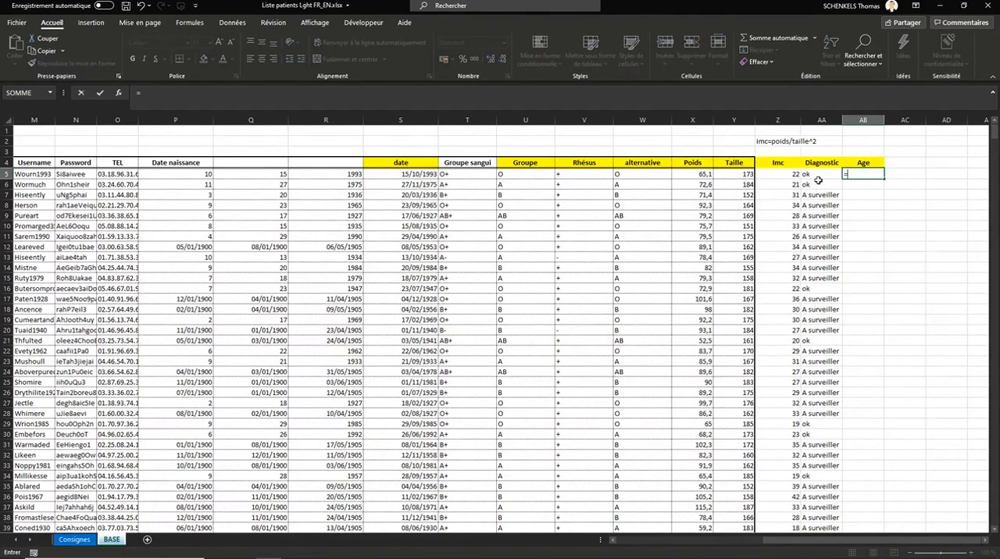
text(aujou)
key(Tab)
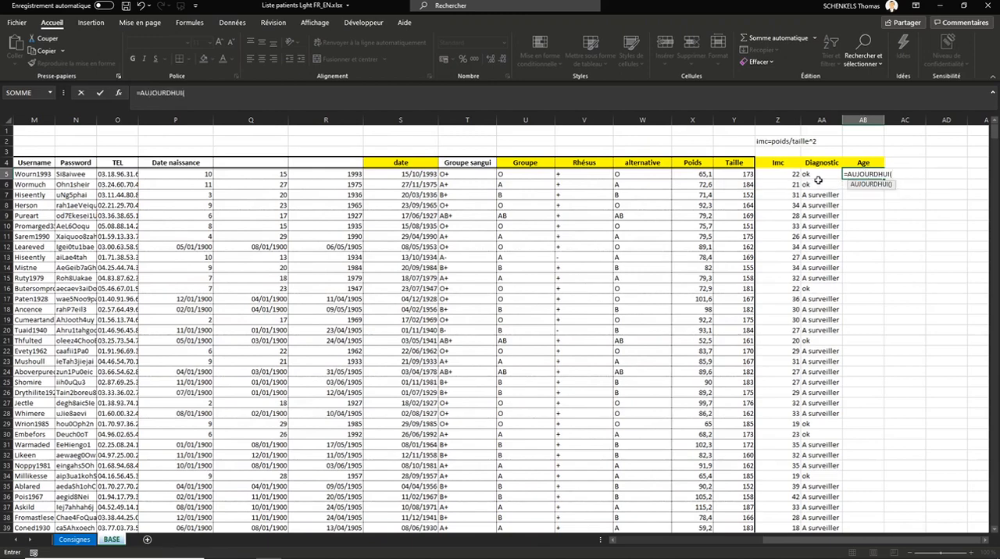
text())
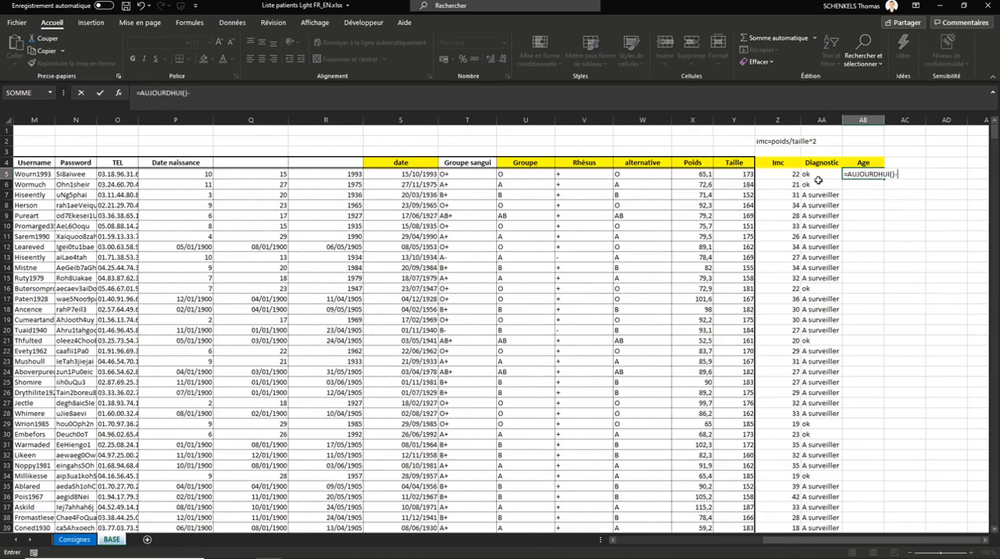
text(-)
click(424, 174)
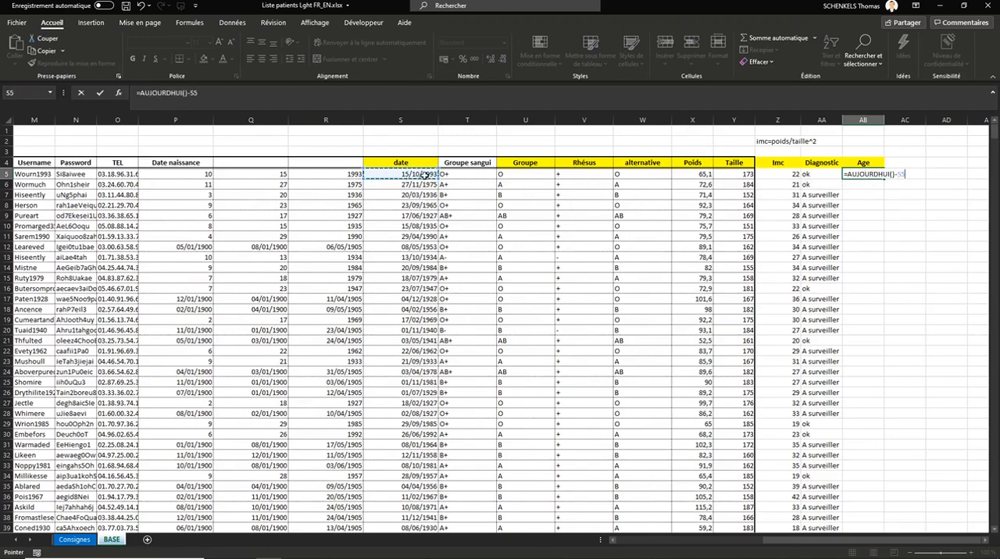
key(Return)
Step: Format cell AB5 as Nombre and widen column AB slightly
click(863, 176)
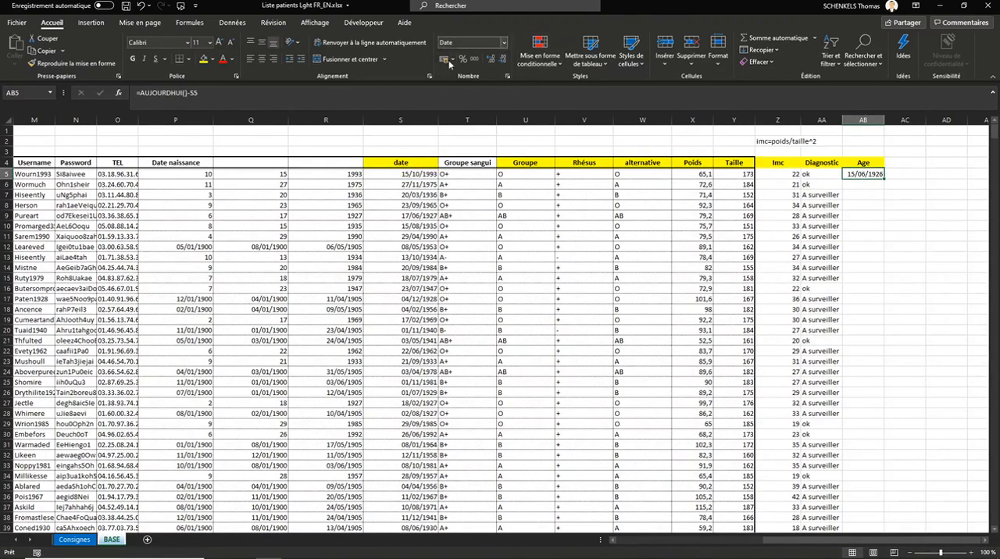
click(504, 42)
click(476, 88)
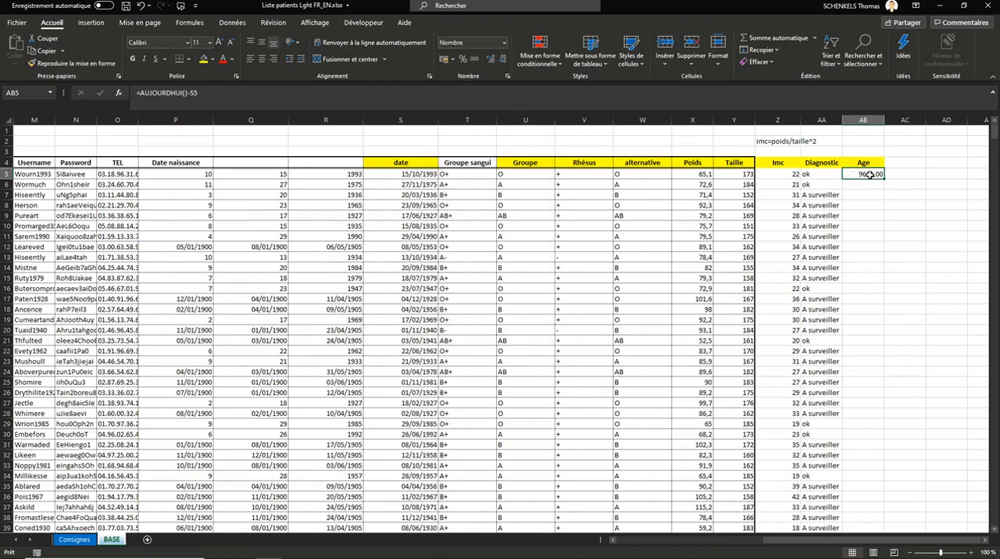
drag(885, 119, 898, 120)
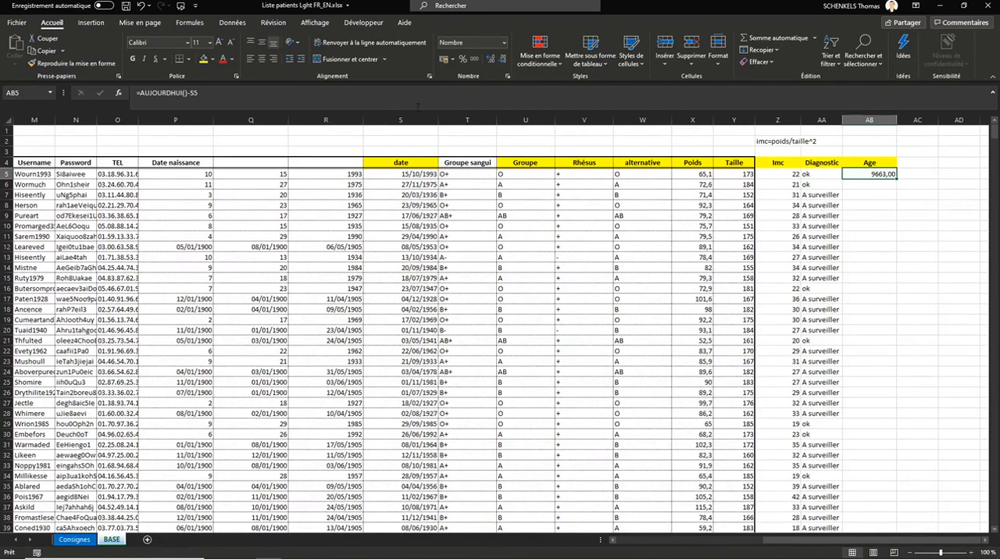
Step: Append a division by 365,25 to the Age formula in cell AB5
click(254, 100)
text(/)
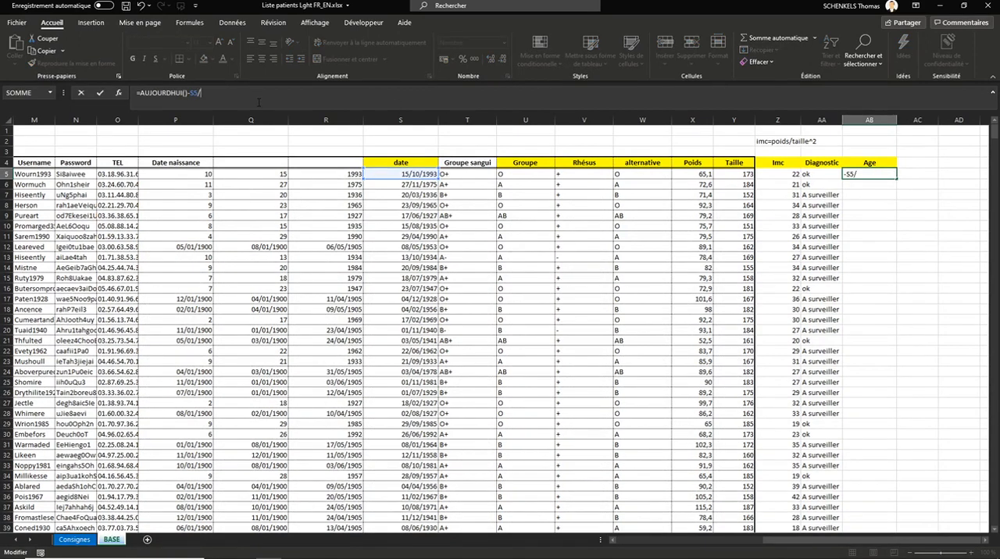
text(365,25)
key(Return)
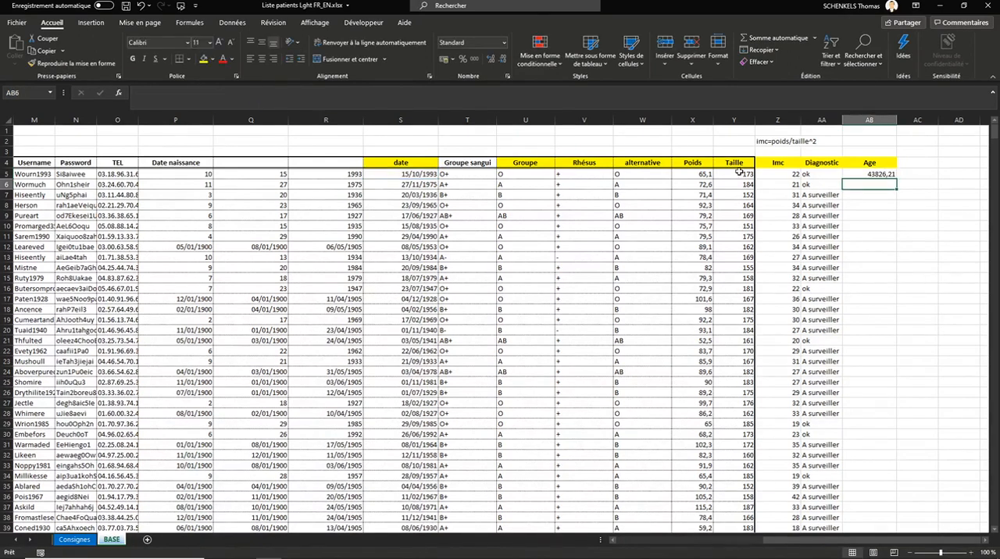
Step: Enclose the subtraction in parentheses so AB5 reads =(AUJOURDHUI()-S5)/365,25, and fill the formula down the Age column
double_click(845, 174)
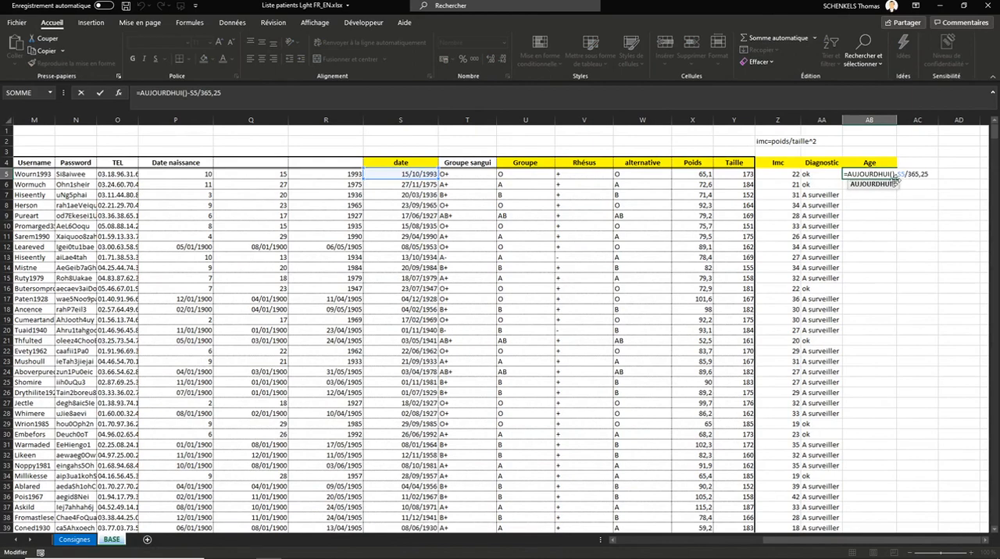
click(911, 174)
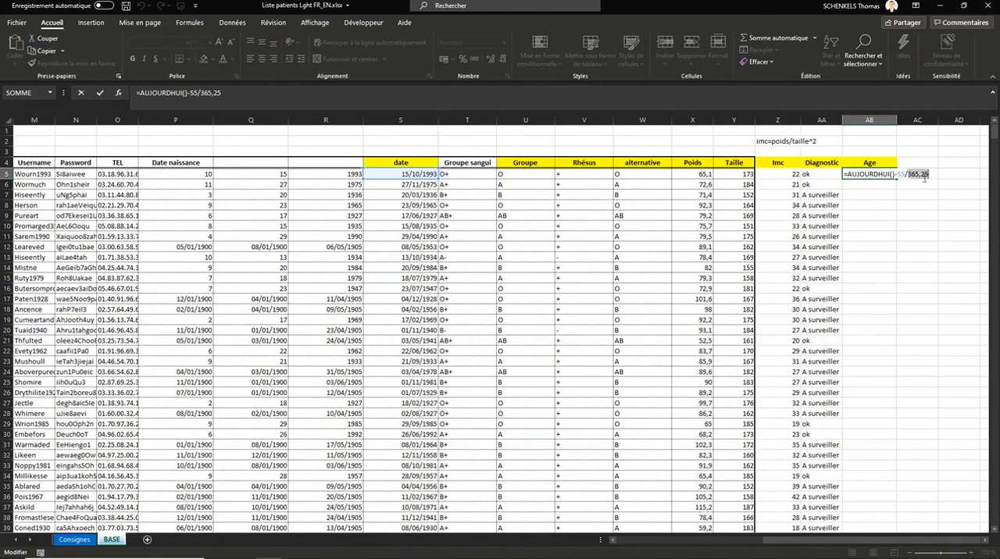
text())
text(()
key(Return)
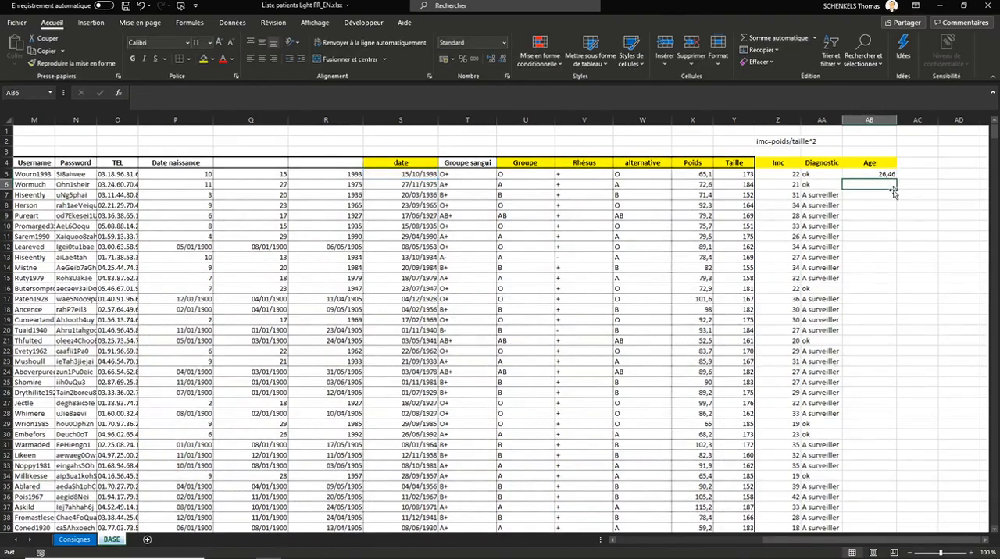
click(882, 175)
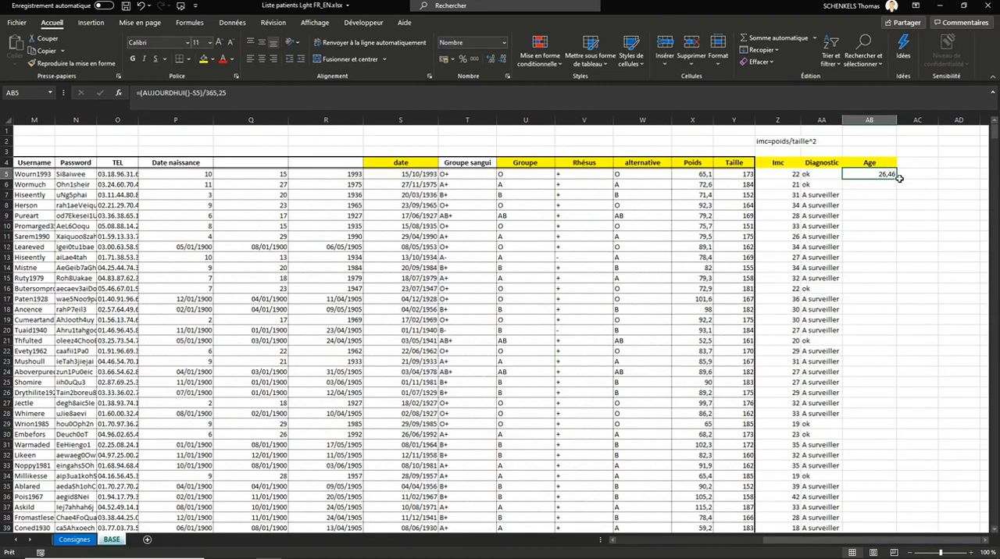
double_click(899, 178)
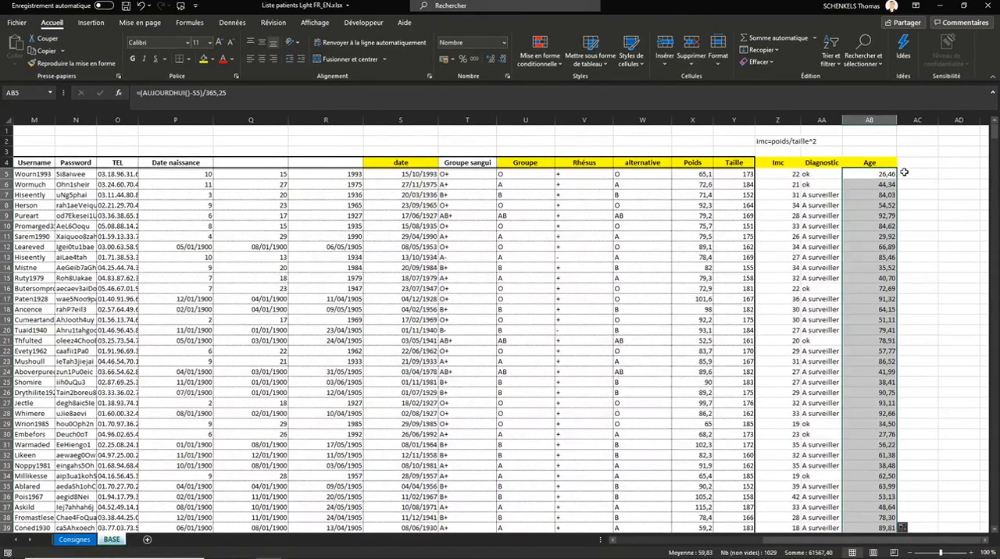
Step: Add the column header Datedif in cell AC4, next to Age
click(914, 174)
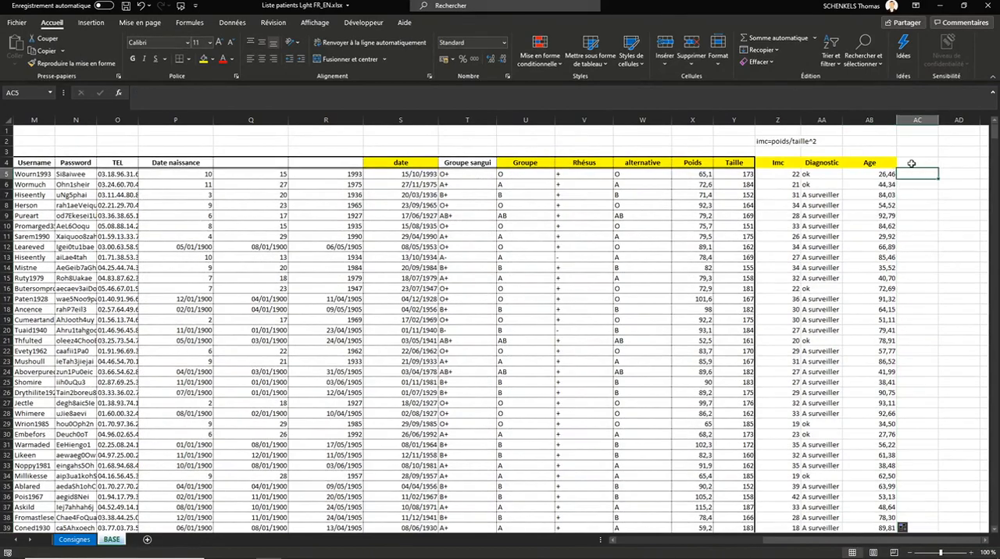
click(910, 163)
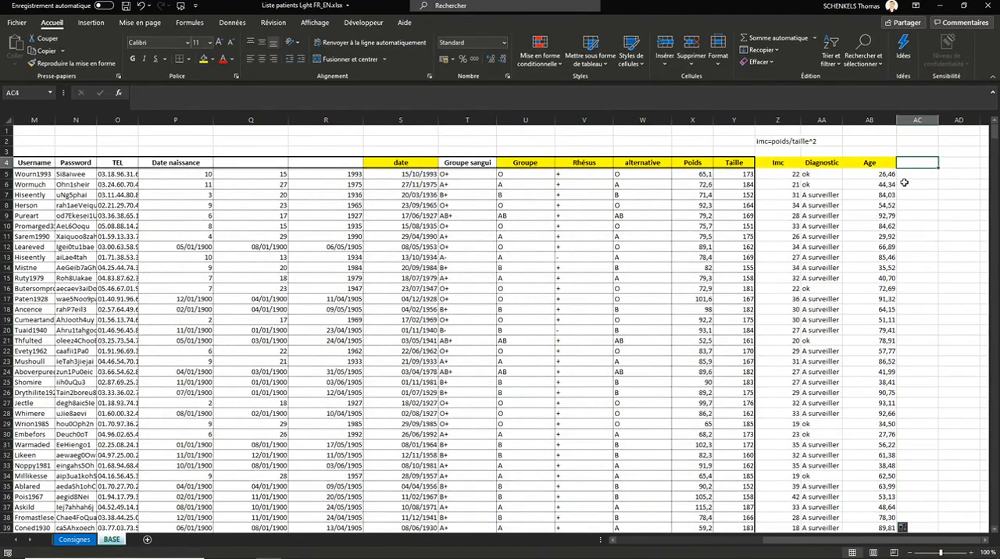
text(Dat)
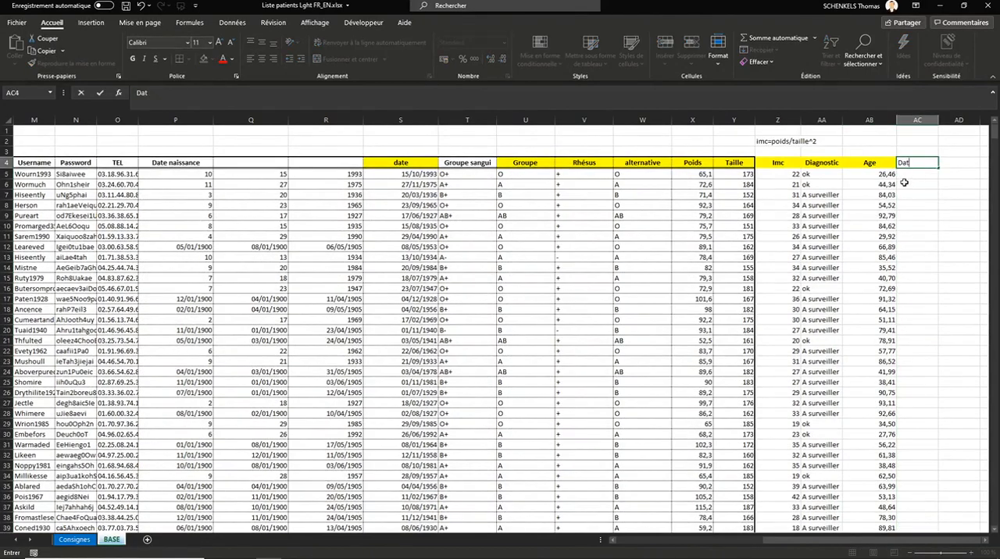
text(edif)
key(Return)
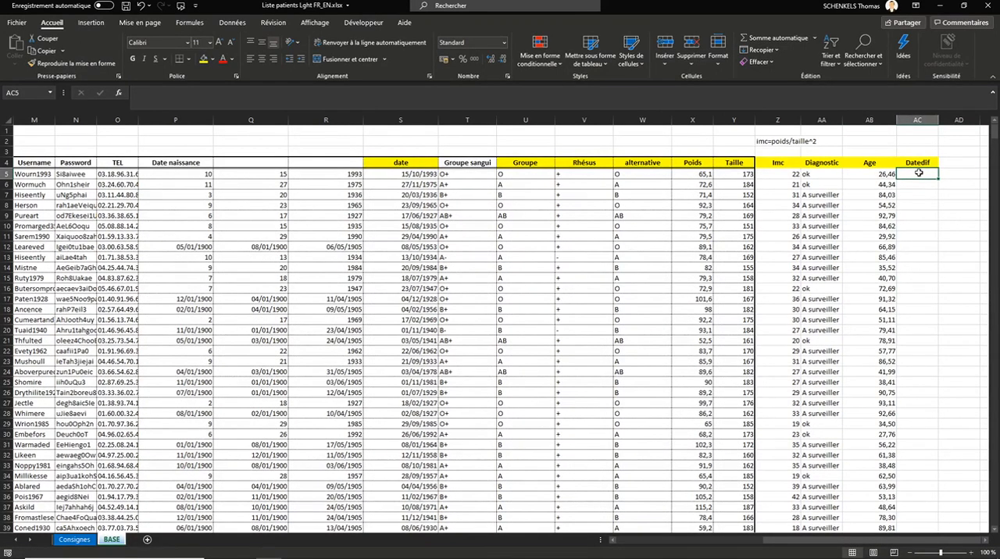
Step: Enter the formula =DATEDIF(S5;AUJOURDHUI();"Y") in cell AC5 to calculate the patient's age in whole years
text(=)
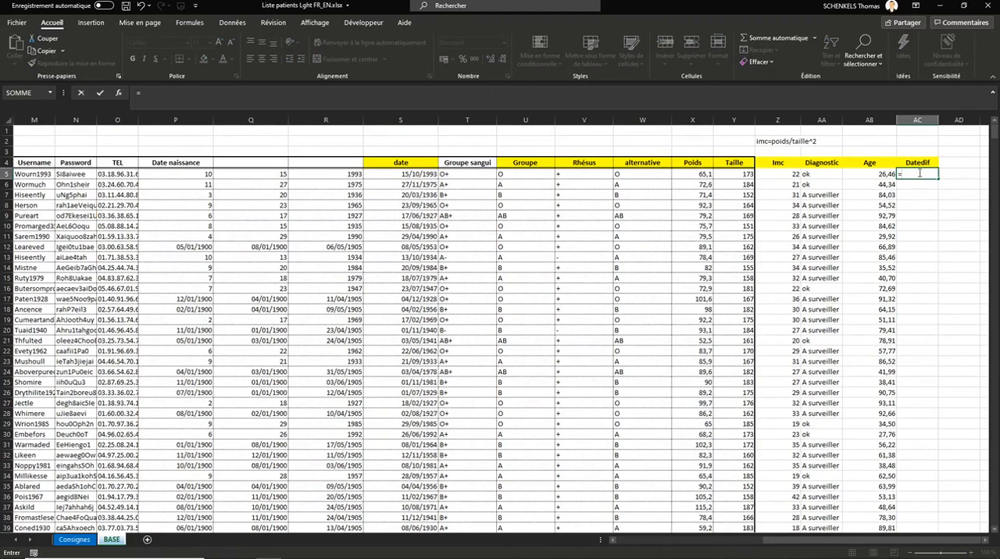
text(datedif)
key(Tab)
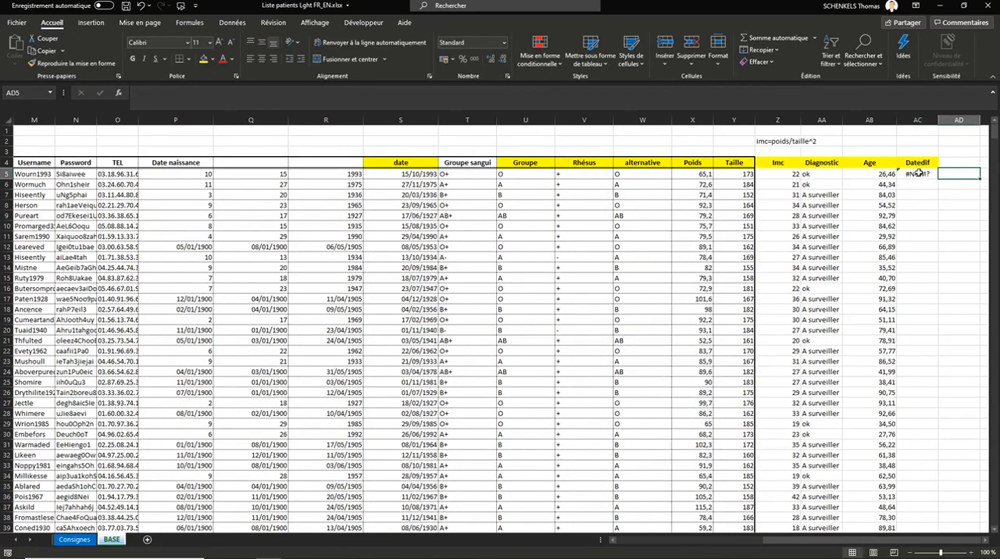
double_click(919, 174)
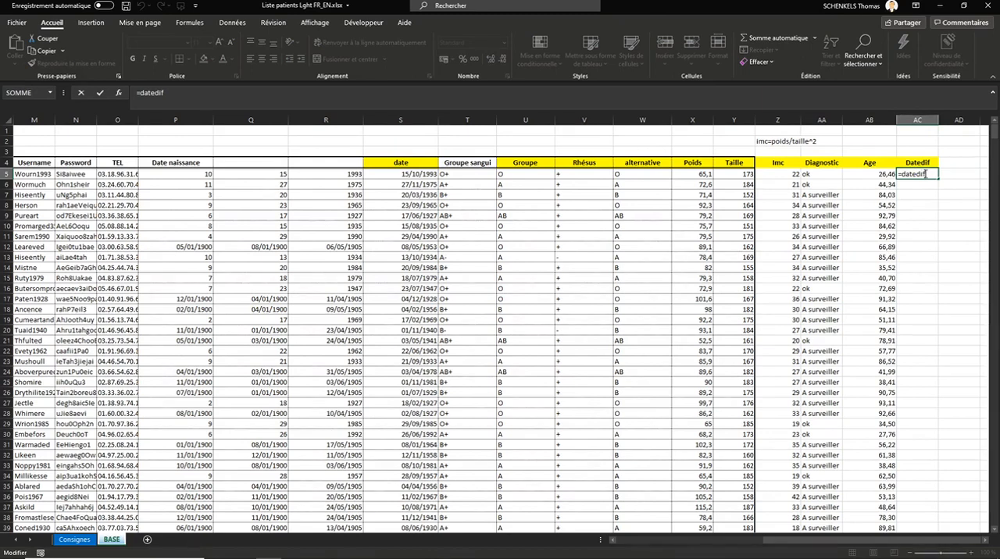
text(()
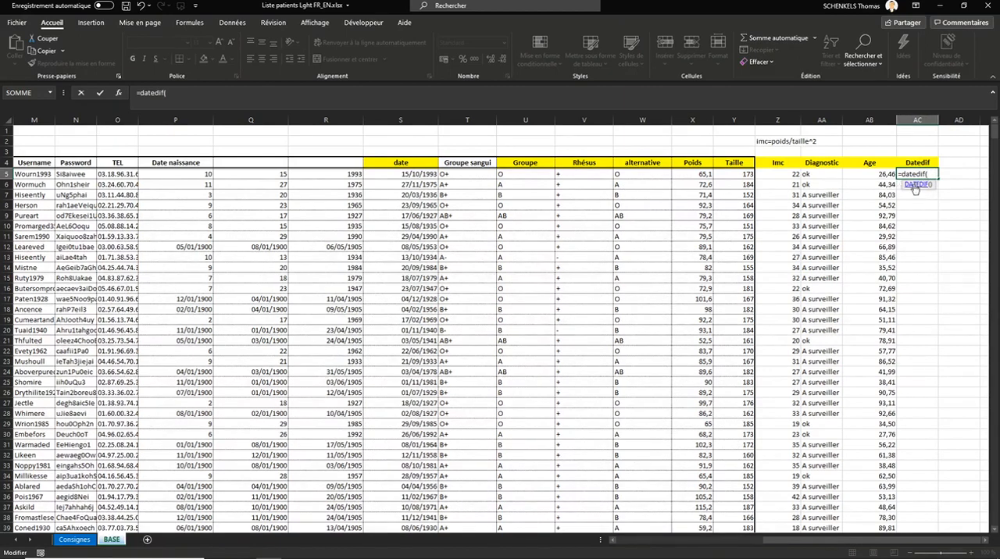
click(418, 176)
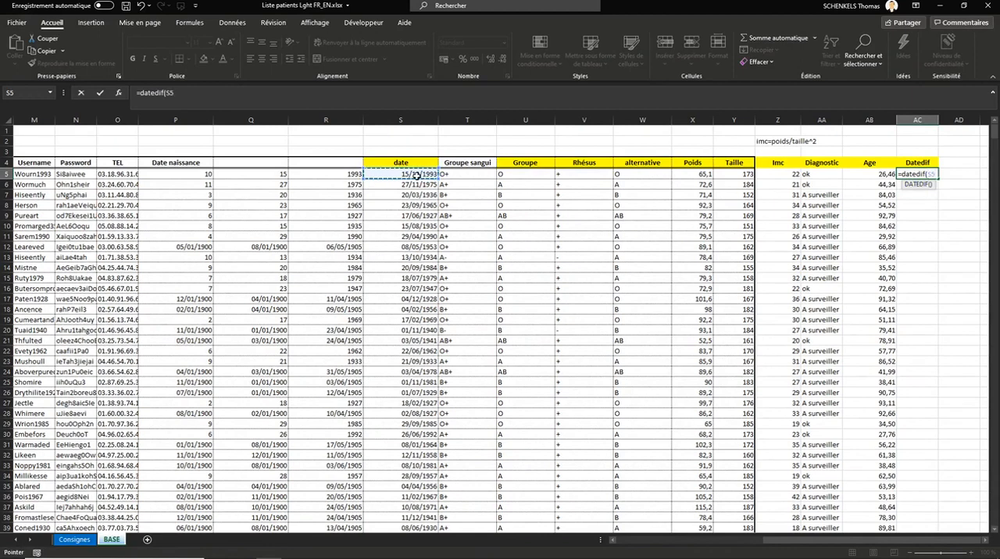
text(;aujou)
key(Tab)
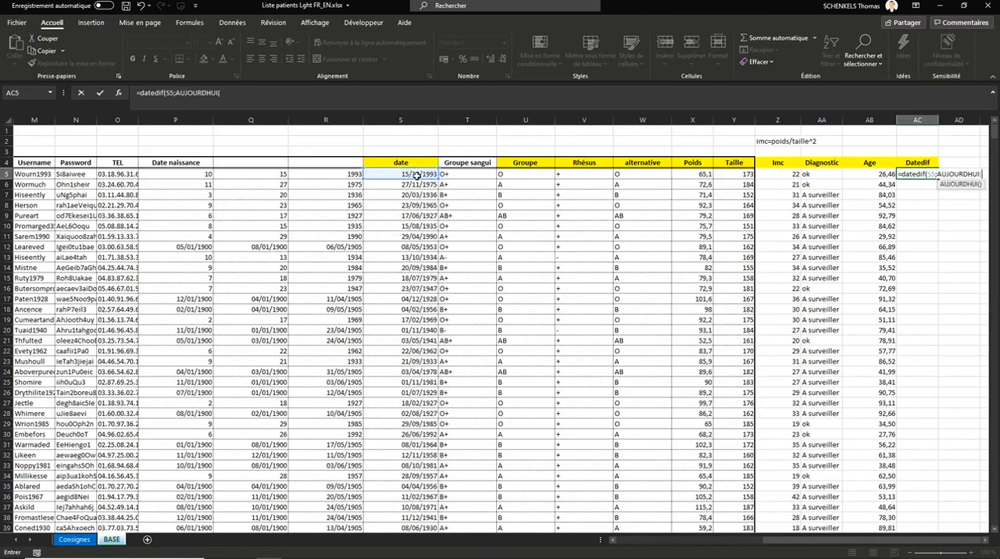
text();")
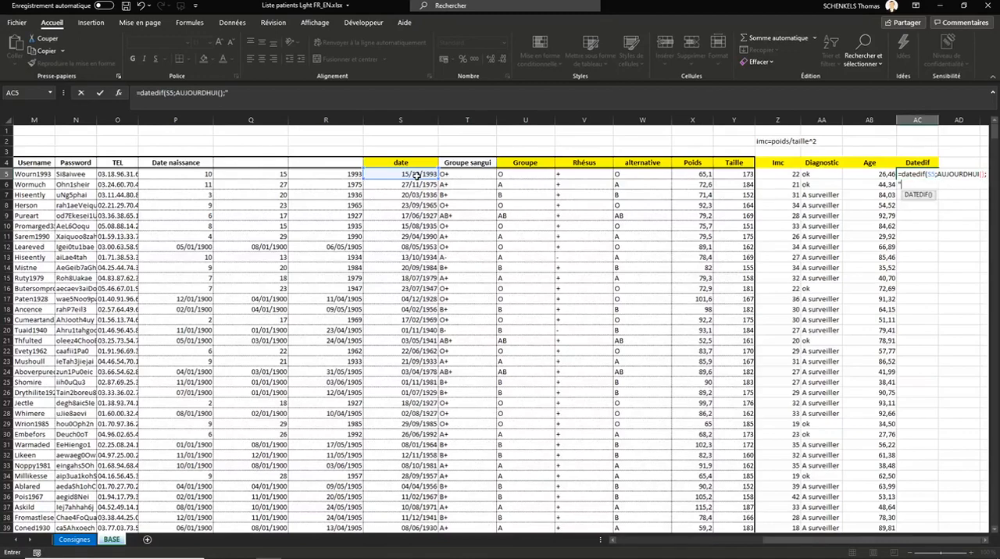
text(Y"))
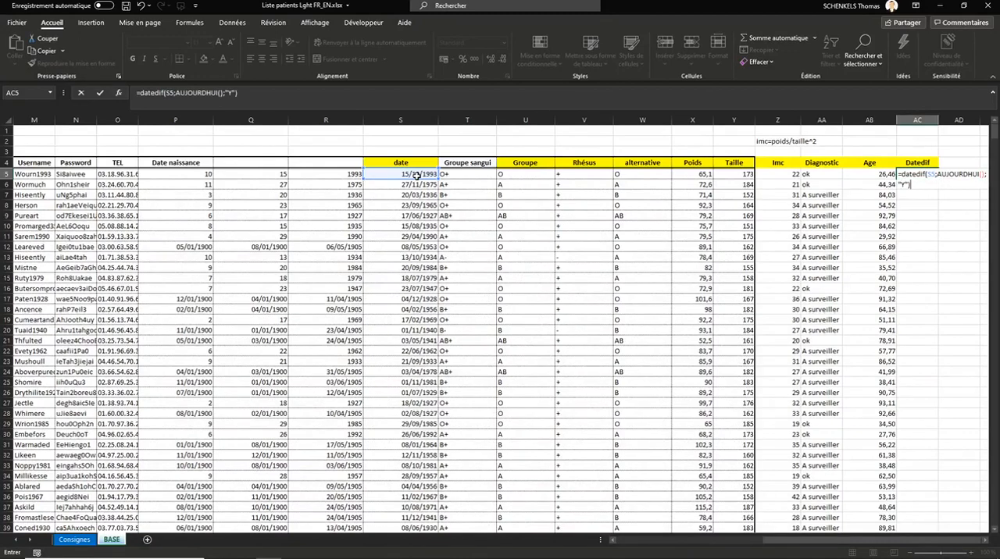
key(Return)
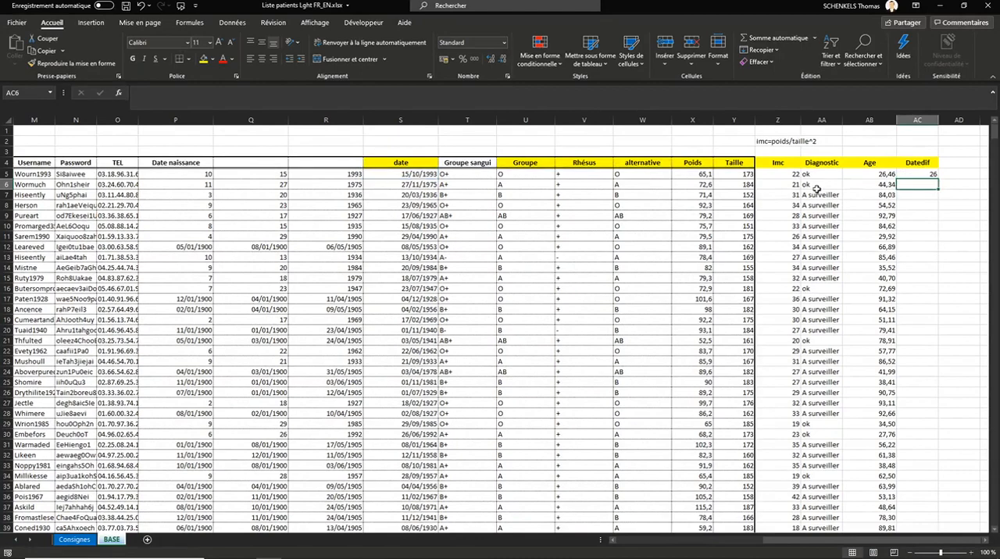
Step: Fill the DATEDIF formula from AC5 down the whole Datedif column
click(930, 175)
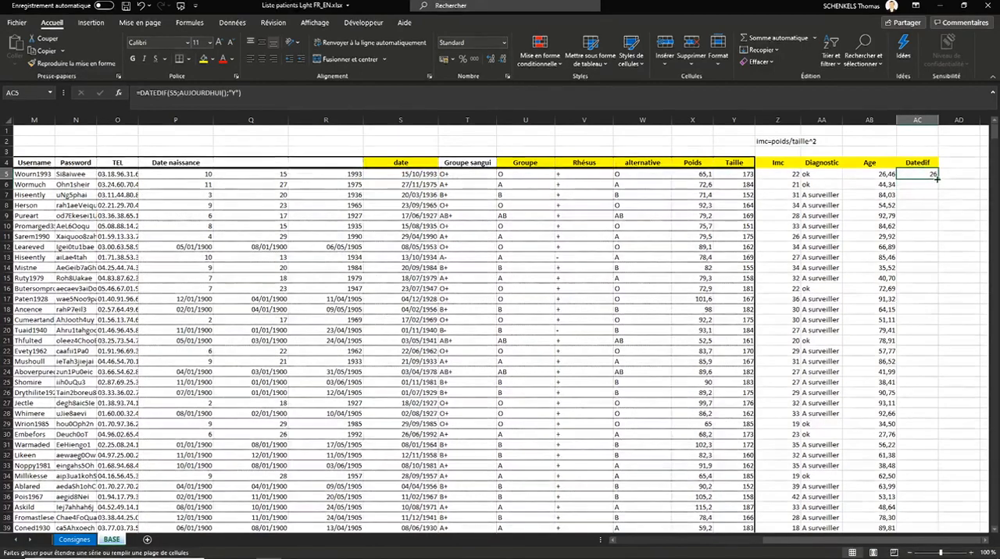
double_click(934, 179)
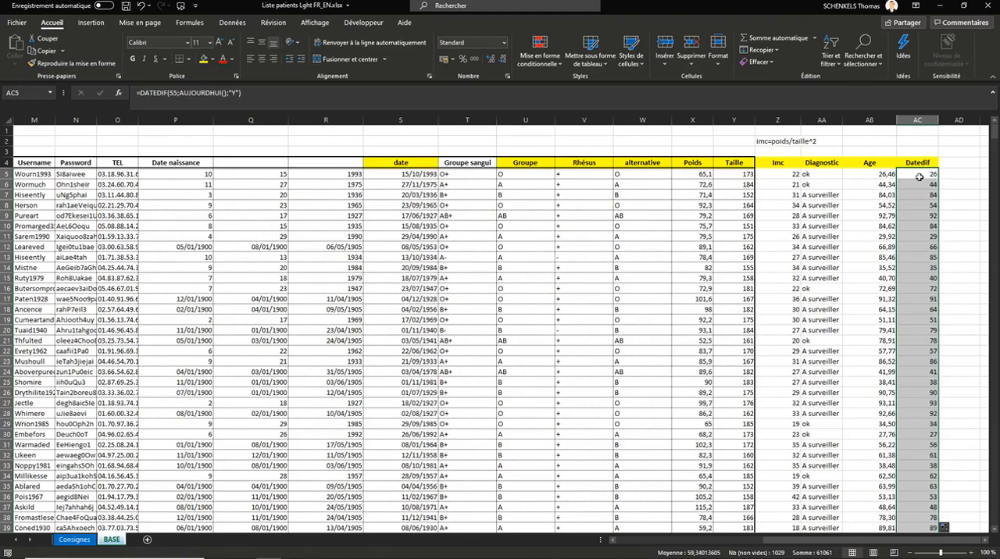
key(Right)
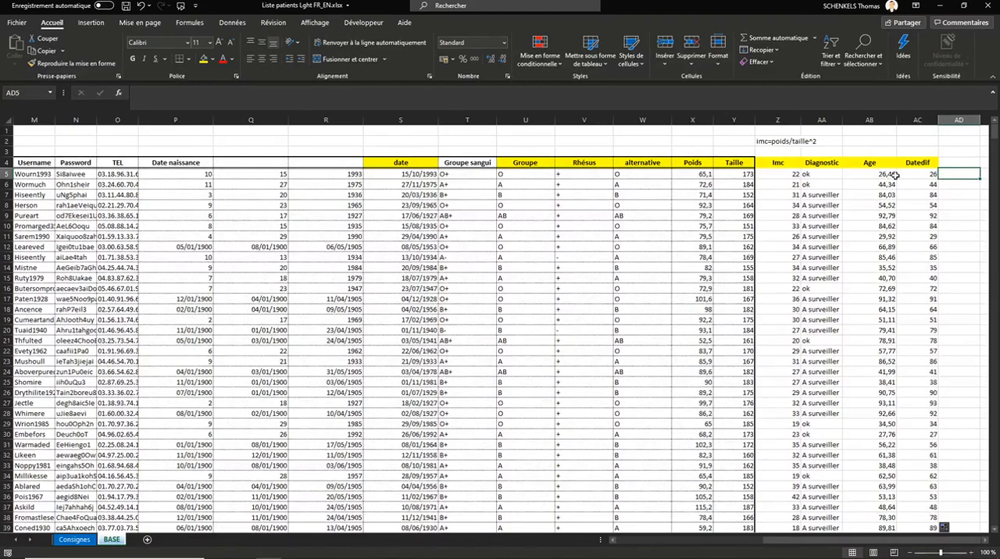
Step: Add the column header MFC in cell AD4, next to Datedif
click(956, 163)
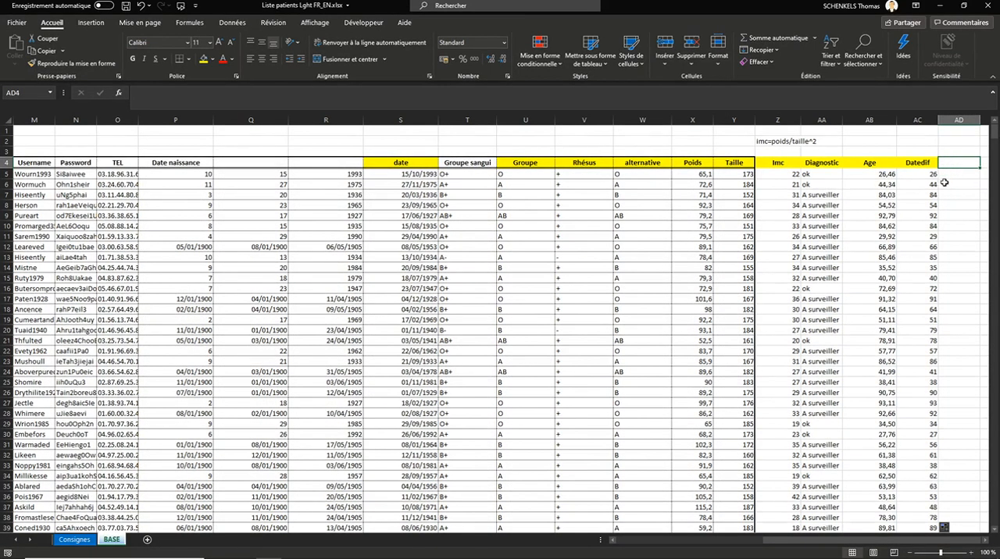
text(M)
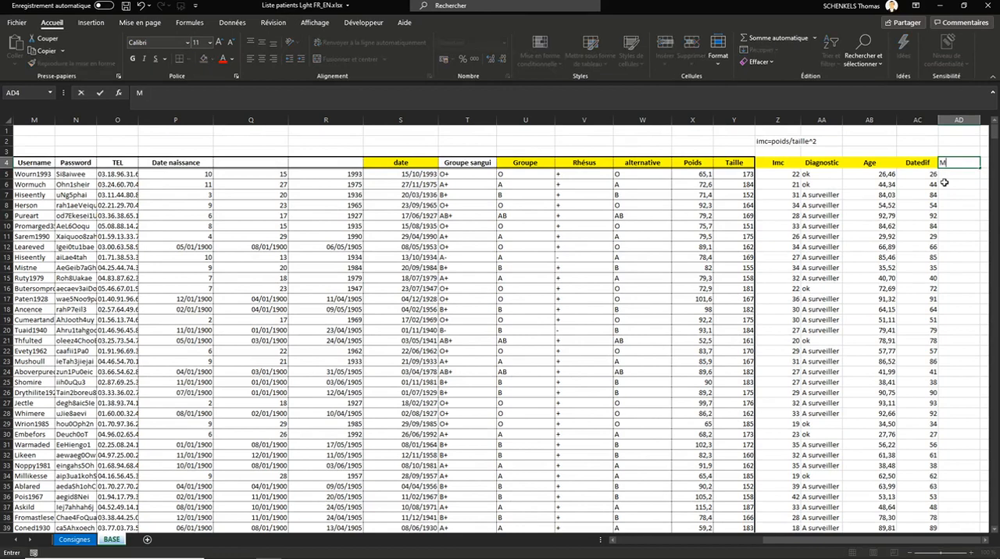
text(FC)
key(Return)
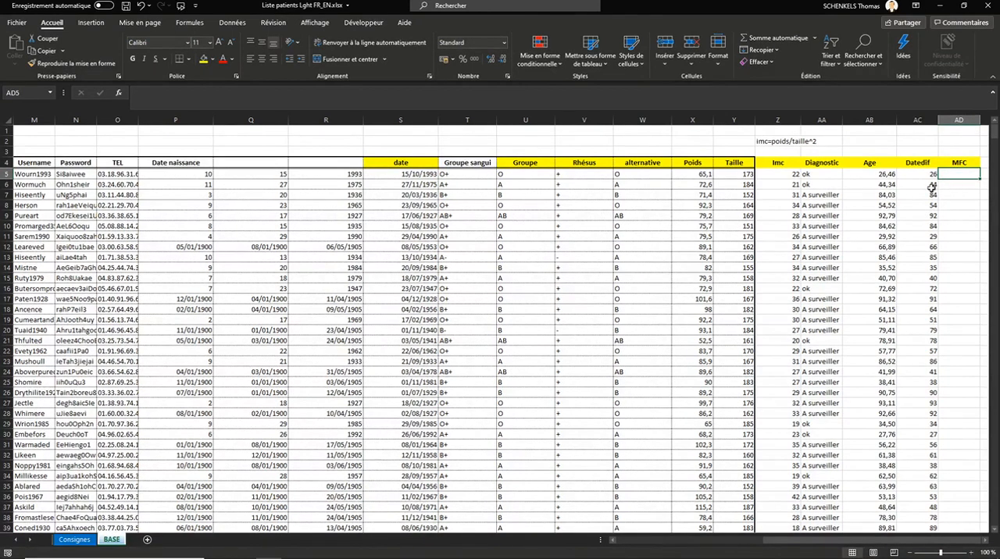
Step: Begin a SI formula in AD5 with the test ET(AB5>50;AA5="A surveiller") on the patient's age and diagnostic
text(=)
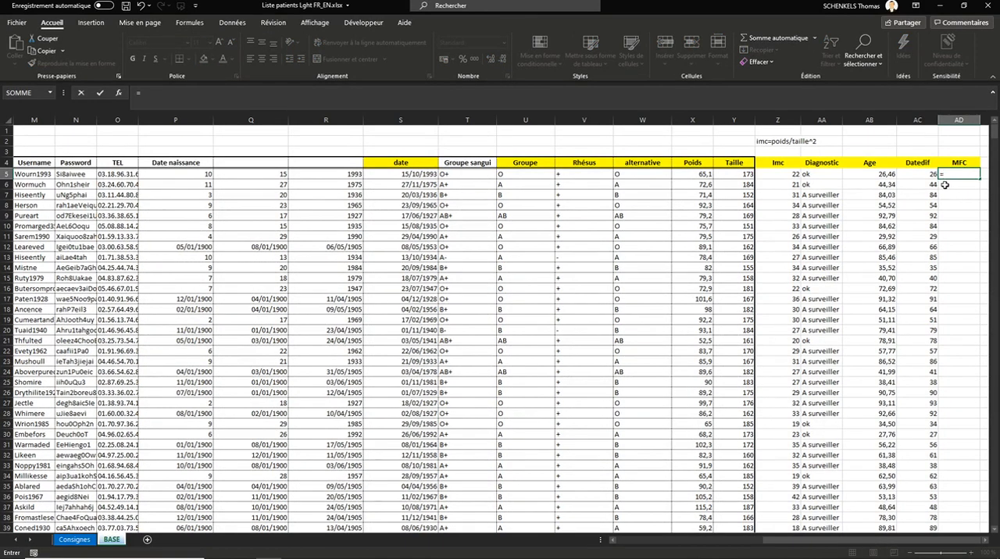
text(si)
key(Tab)
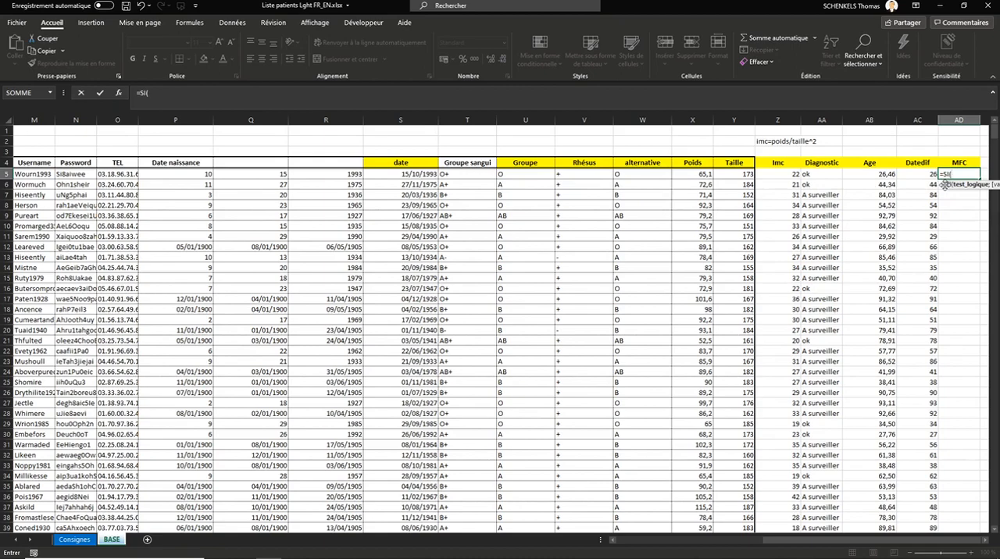
text(et)
key(Tab)
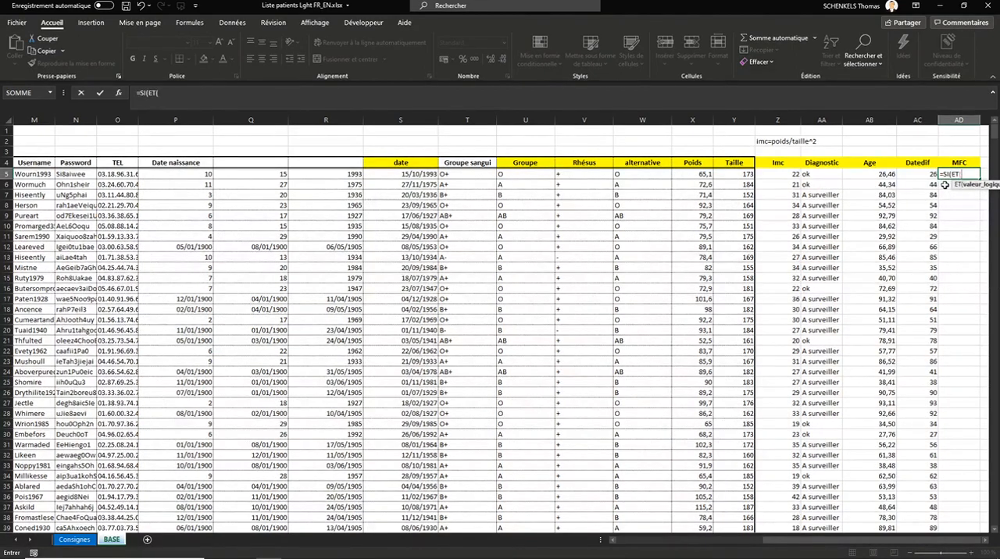
click(883, 175)
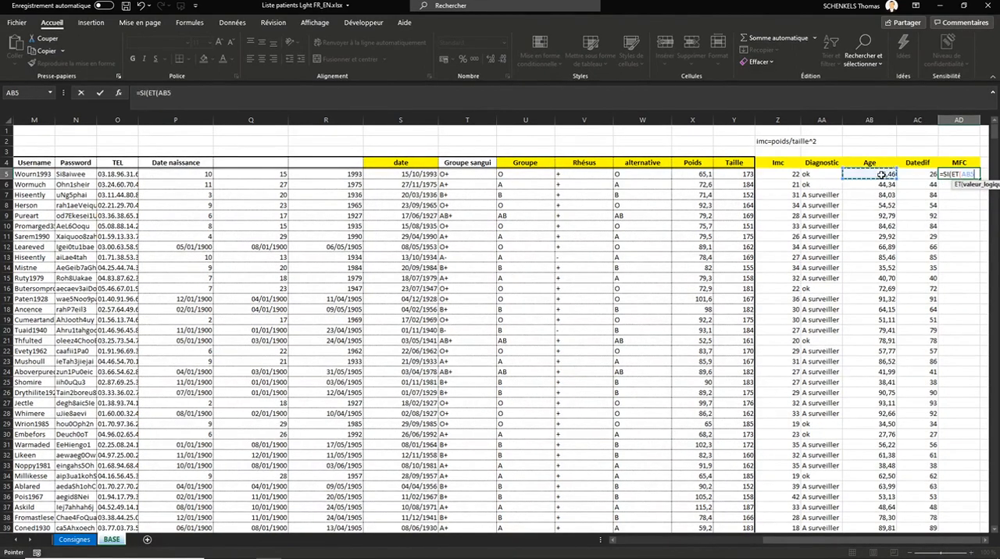
text(>50;)
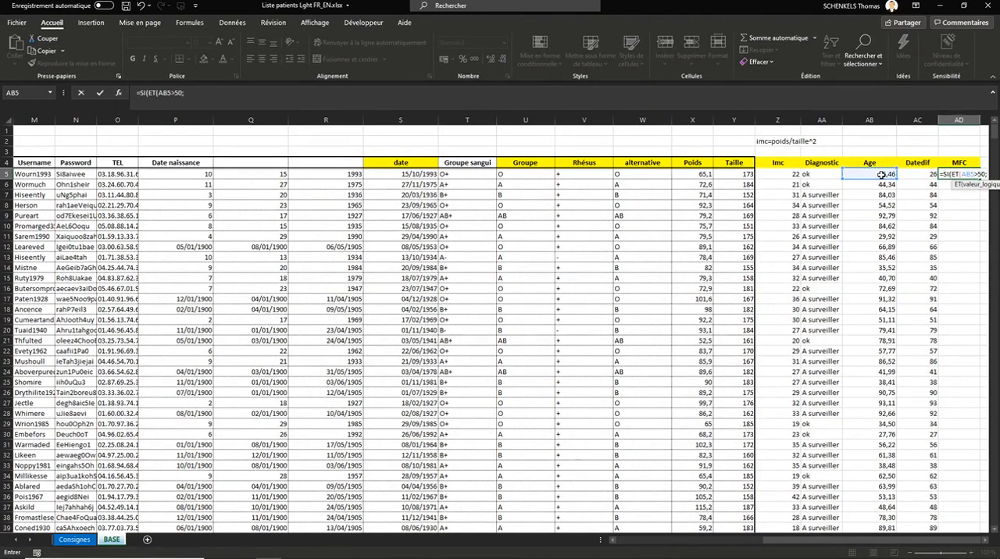
click(772, 176)
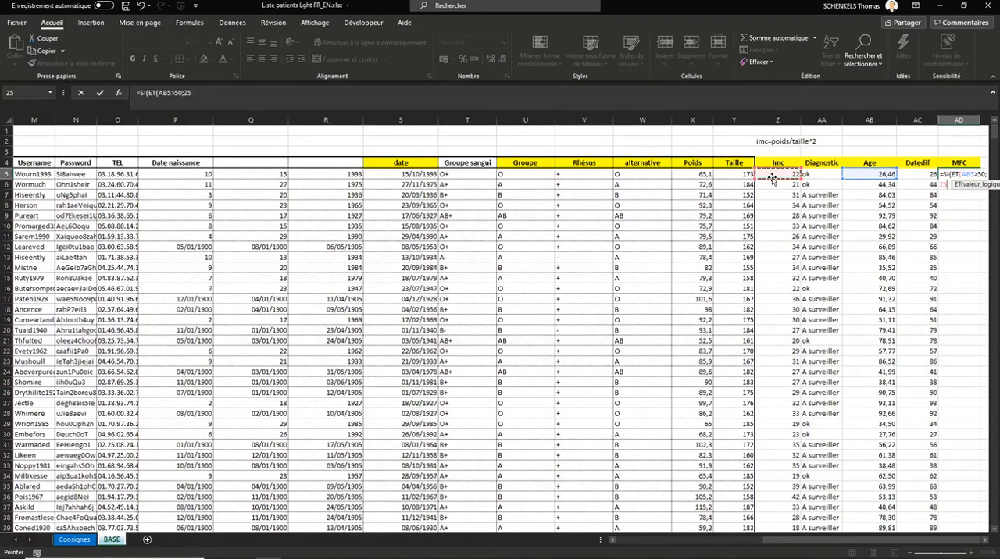
click(832, 178)
text(=)
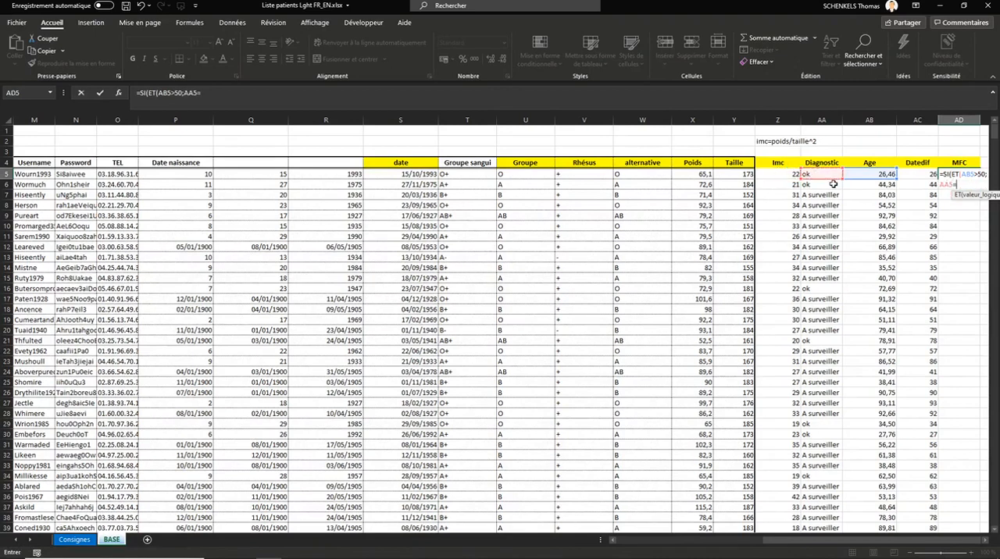
text("A surveiller)
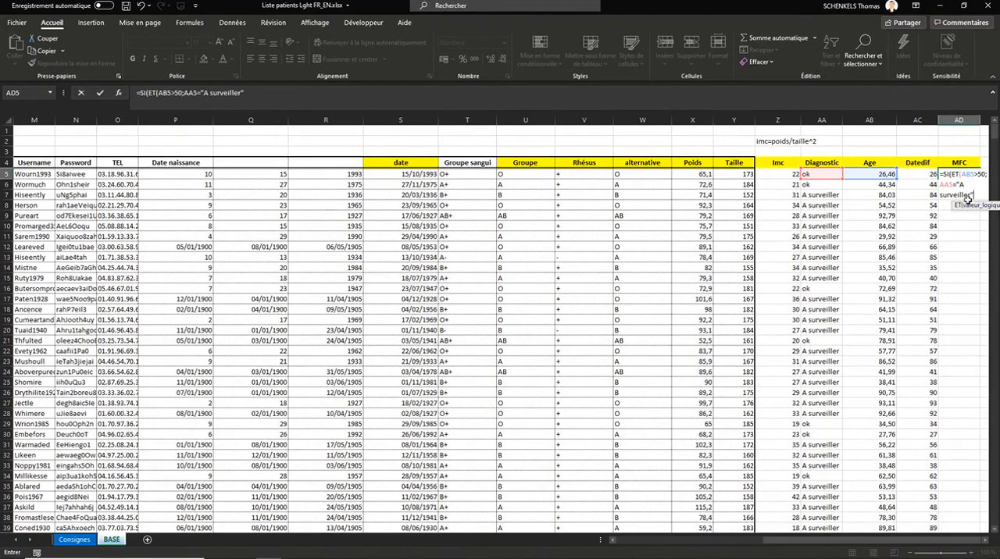
Step: Complete the AD5 formula so that it returns 1 when both conditions are true and 0 otherwise
click(984, 542)
click(985, 541)
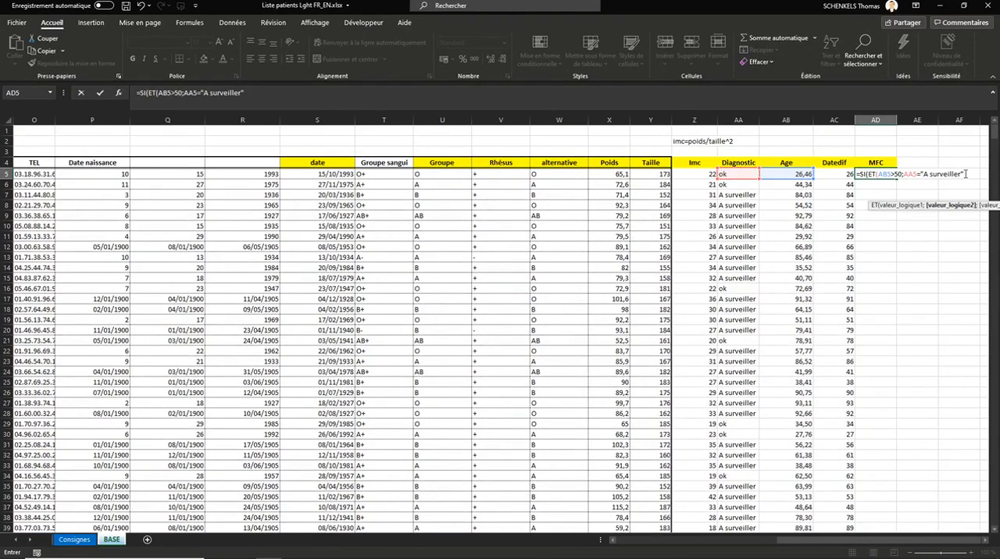
text();1)
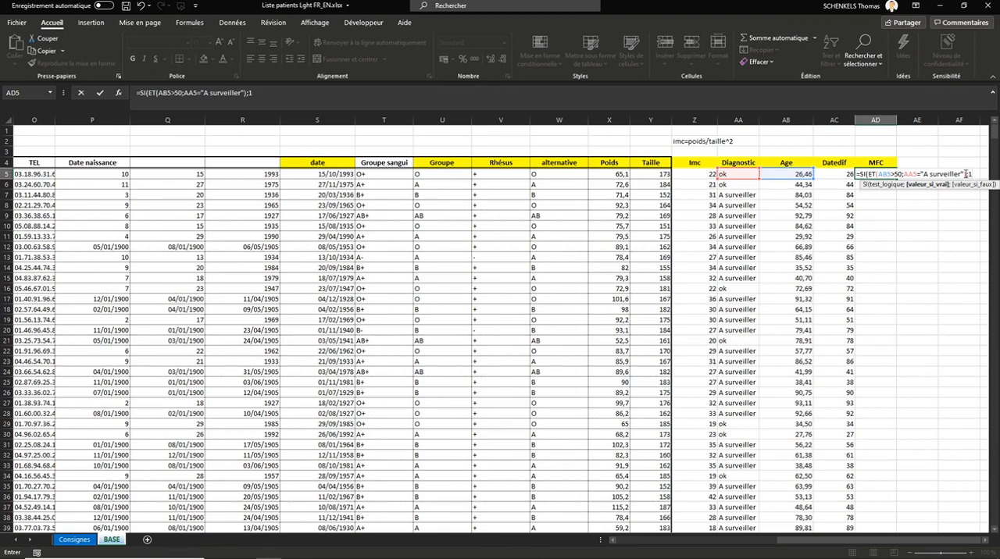
text(;0))
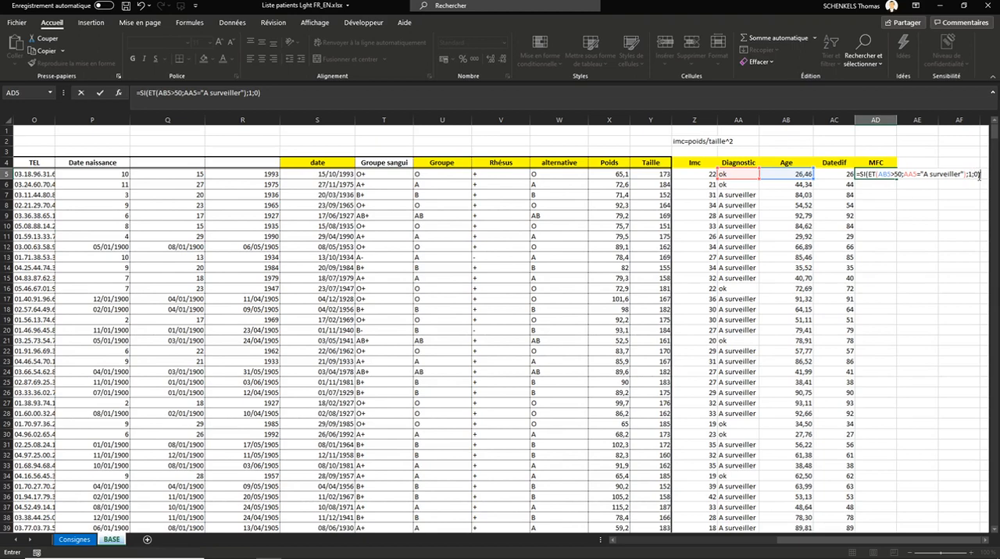
key(Return)
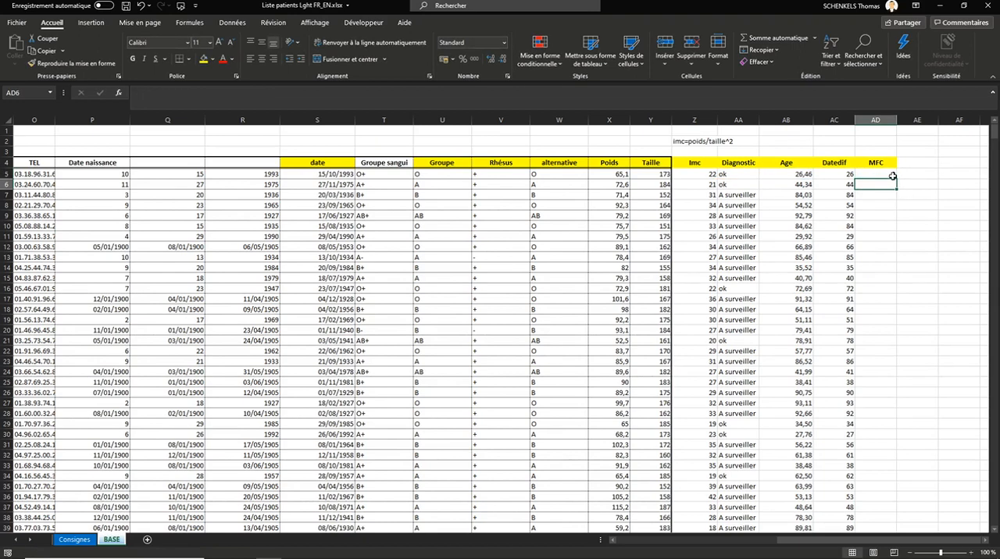
Step: Fill the MFC formula from AD5 down the whole column and check row 7 against its age
click(886, 175)
double_click(897, 179)
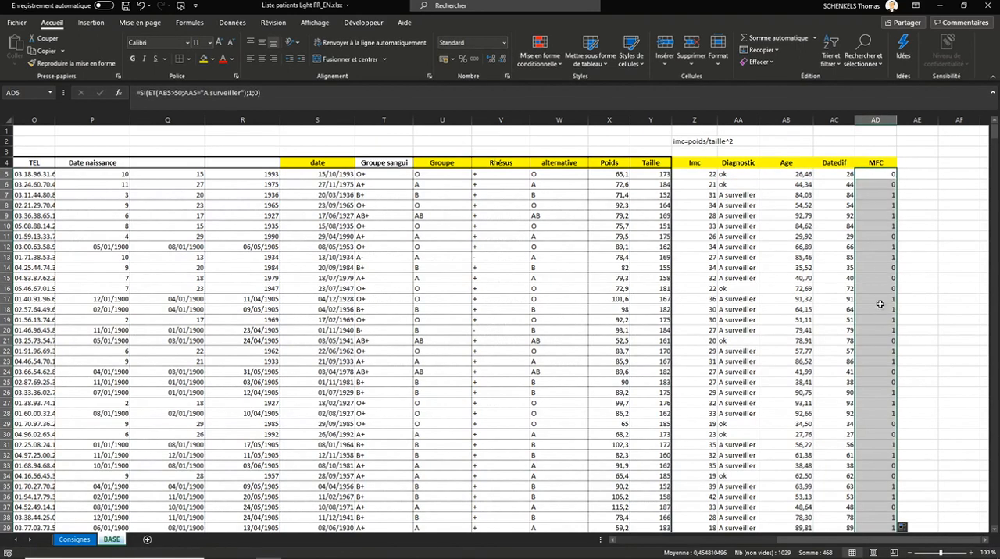
click(882, 195)
click(805, 195)
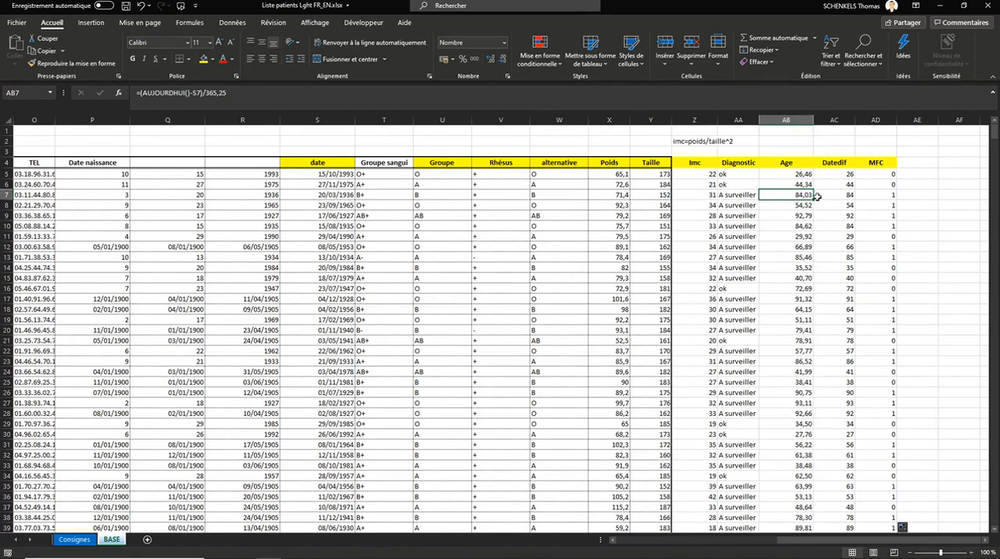
click(882, 195)
Step: Start an "Égal à" conditional formatting rule for the value 1 on all MFC values from AD5 down
click(878, 176)
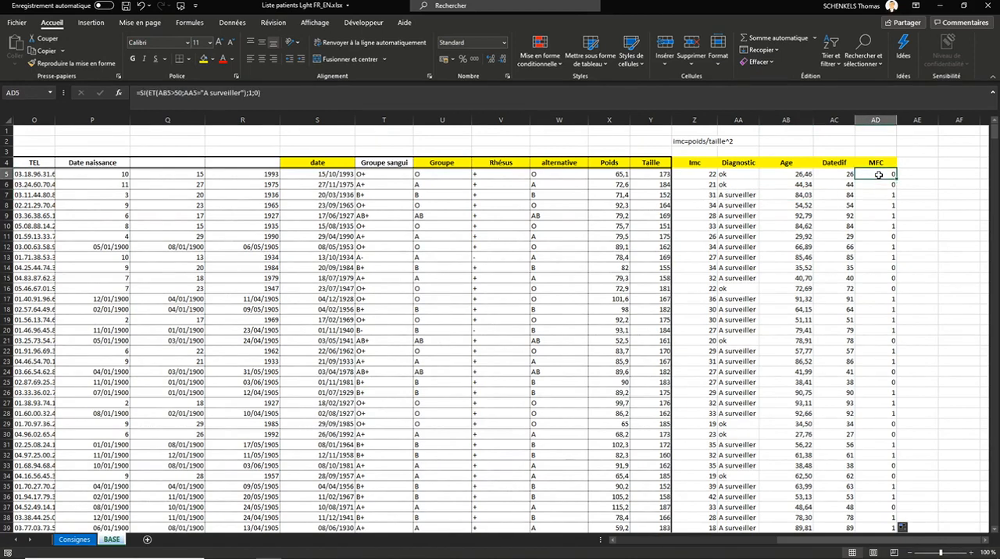
key(ctrl+shift+Down)
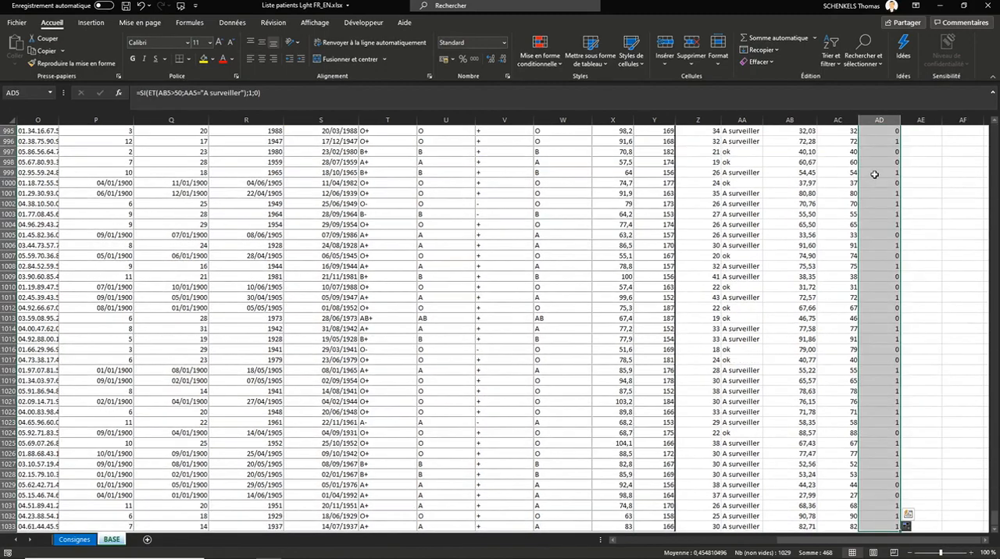
click(556, 63)
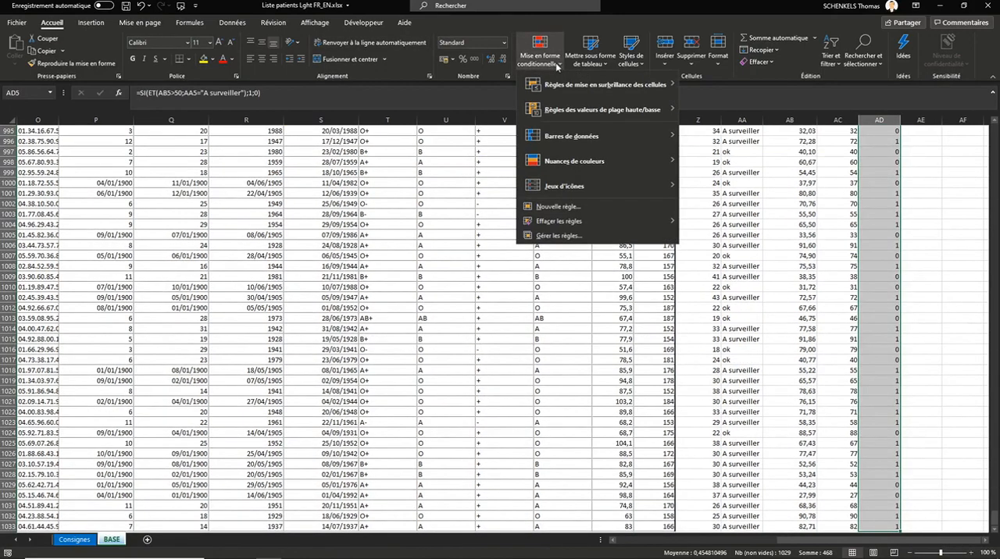
mouse_move(569, 88)
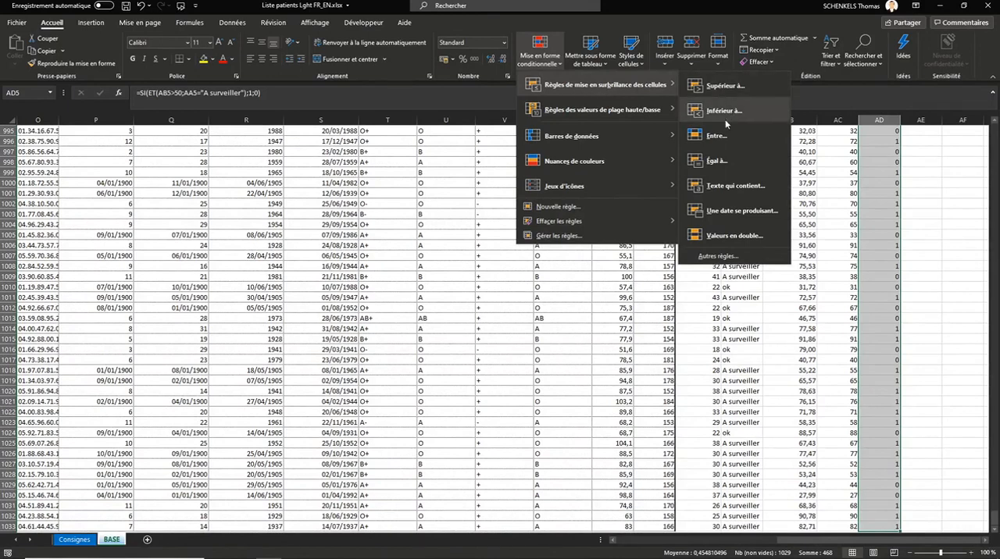
click(719, 163)
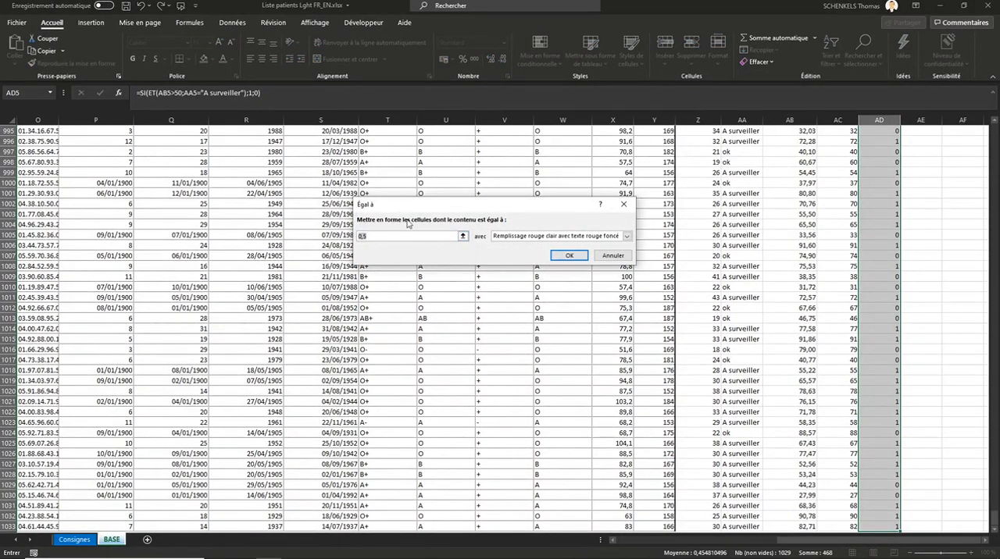
text(0)
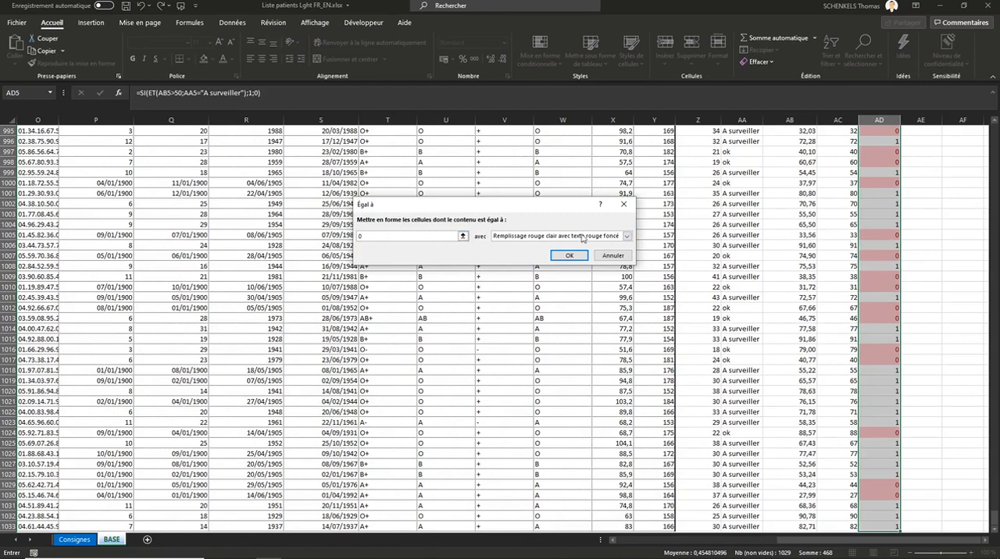
key(BackSpace)
text(1)
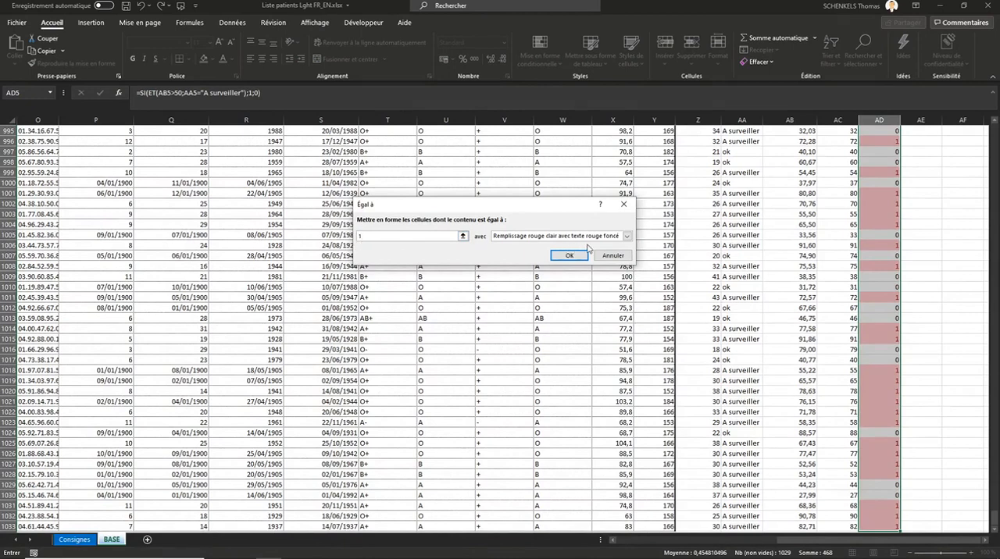
Step: Give the equal-to-1 rule a custom format with a yellow fill and apply it to the MFC column
click(539, 236)
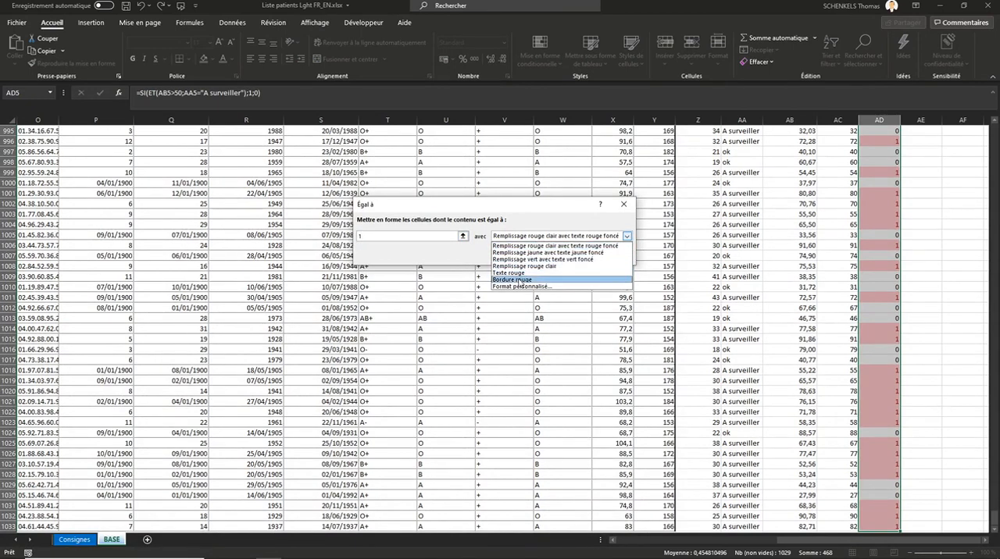
click(514, 287)
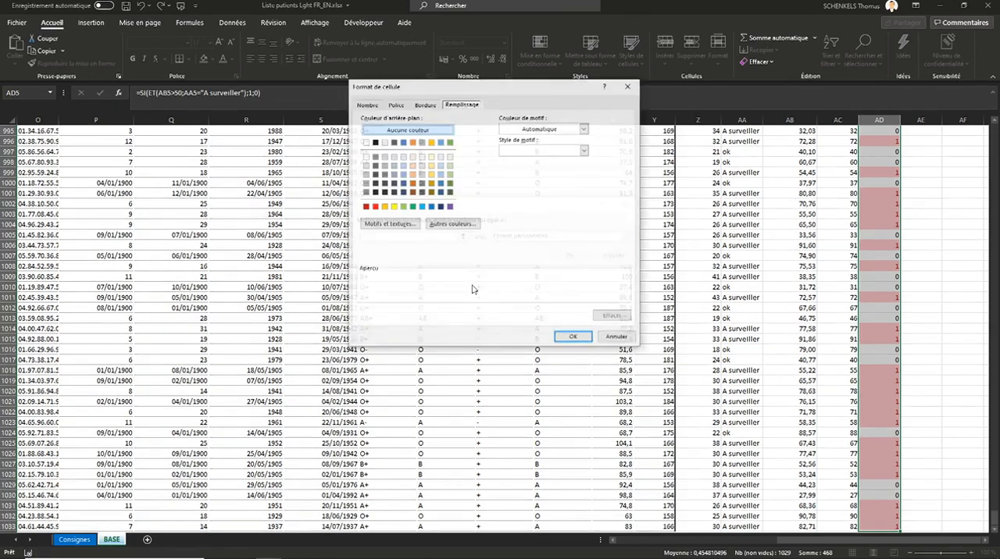
click(394, 207)
click(569, 337)
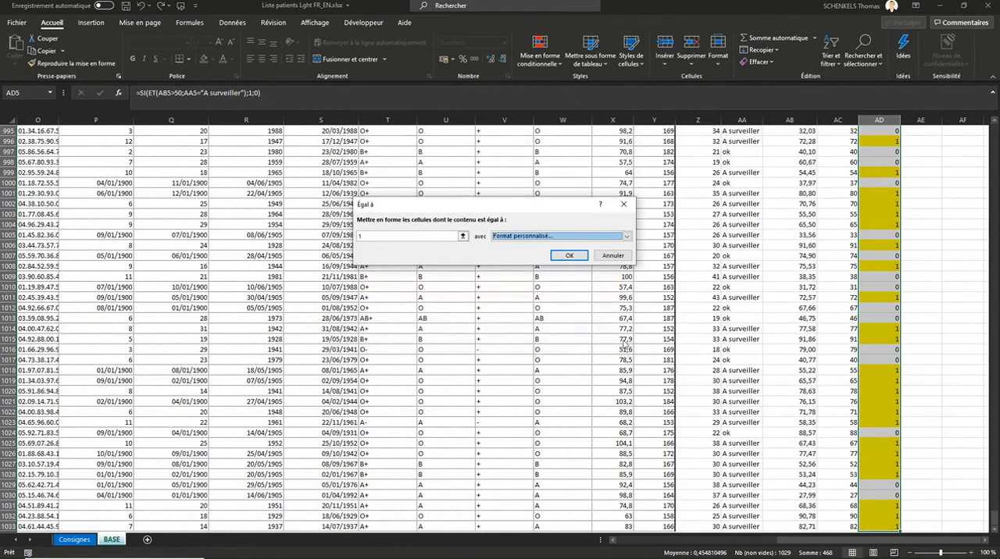
click(578, 253)
Step: Examine the highlighted MFC cells, comparing row 7's formula with its age value
click(869, 295)
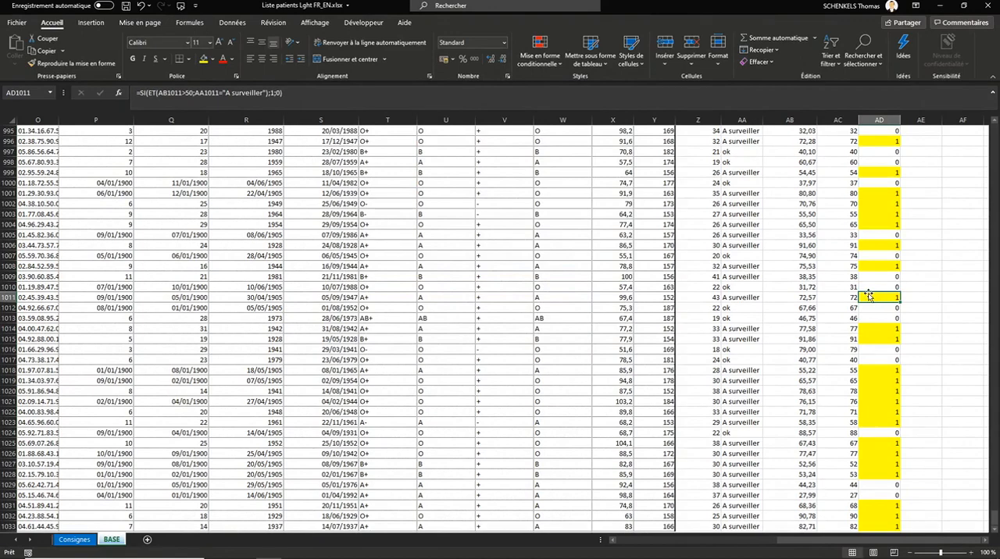
key(ctrl+Up)
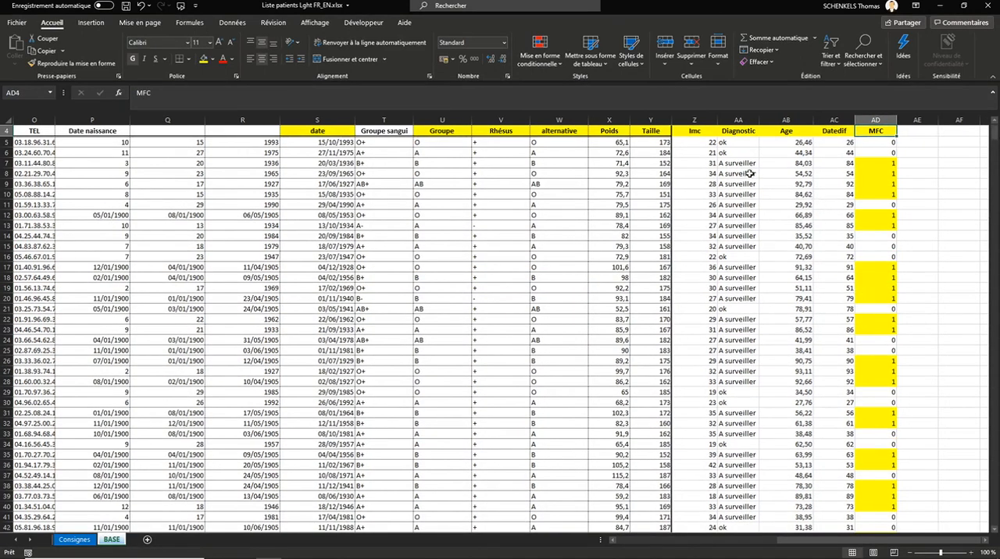
click(878, 163)
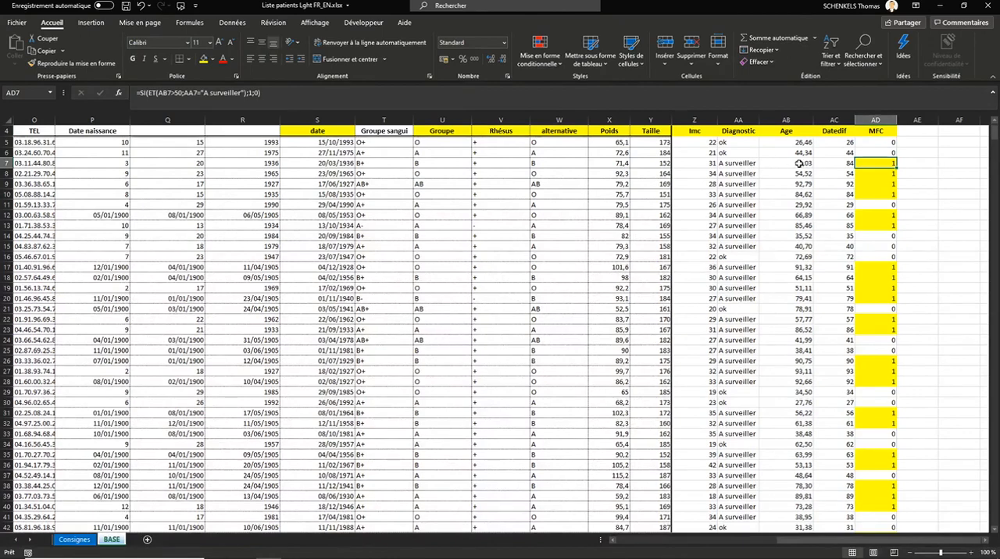
click(800, 164)
click(883, 165)
click(871, 119)
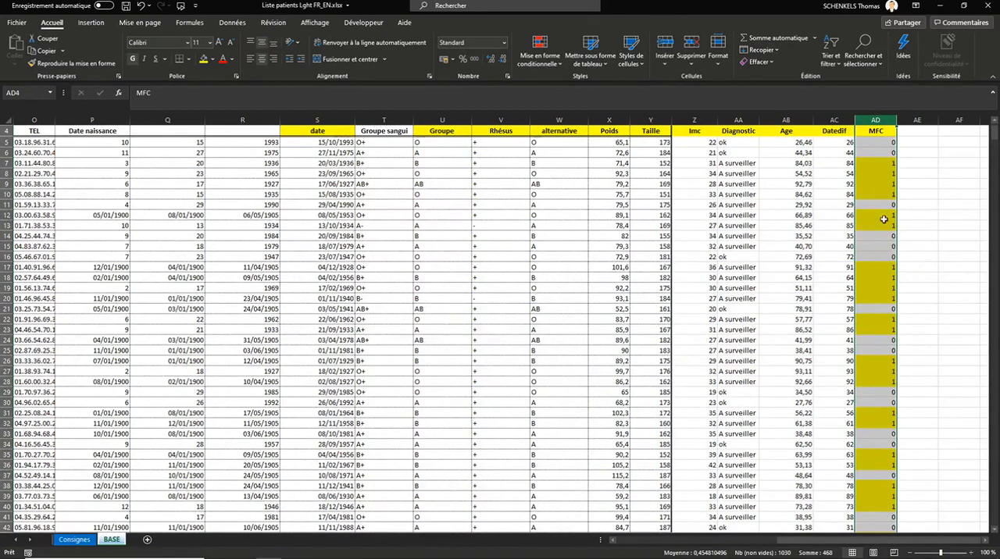
Step: Select the patient data from the first column through Datedif and start a new formula-based conditional formatting rule
click(839, 143)
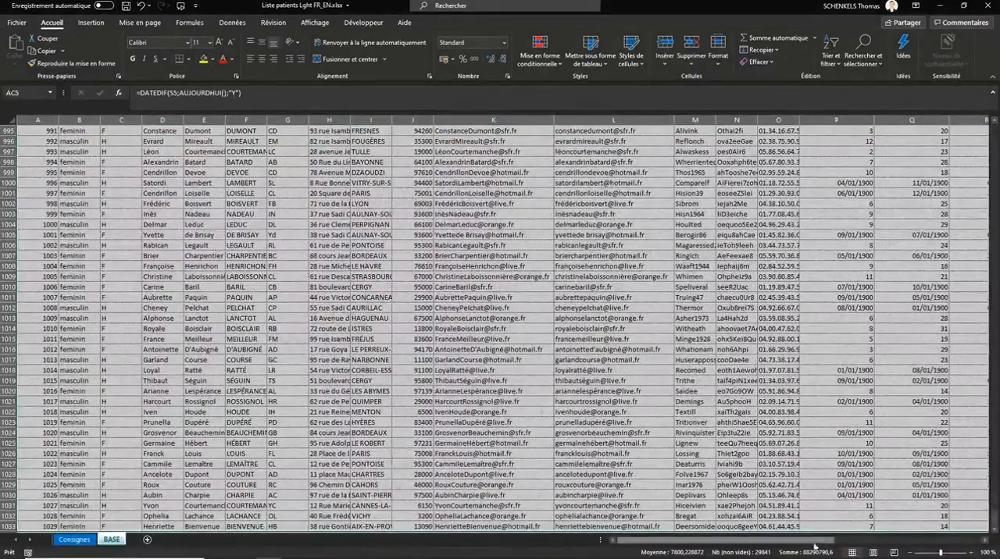
drag(815, 541, 998, 135)
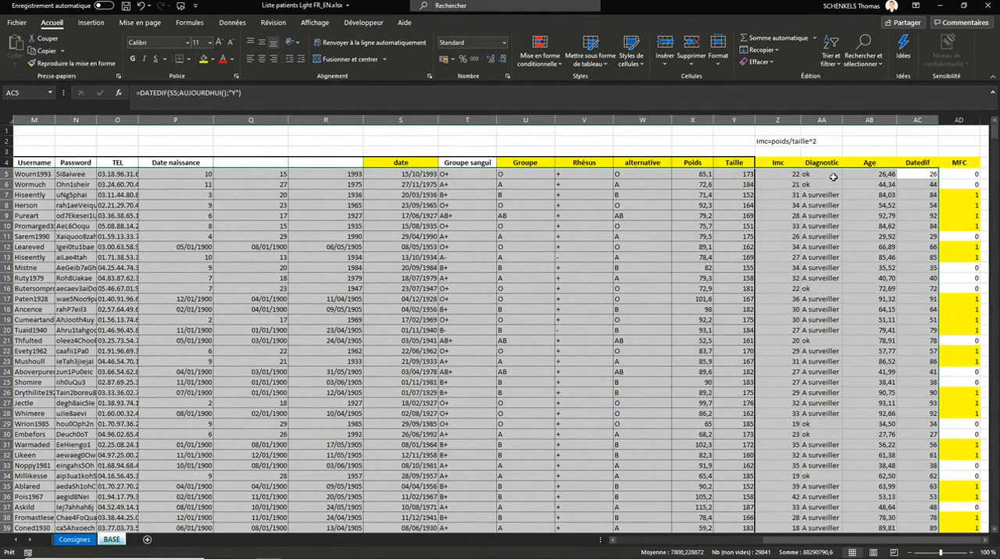
click(556, 68)
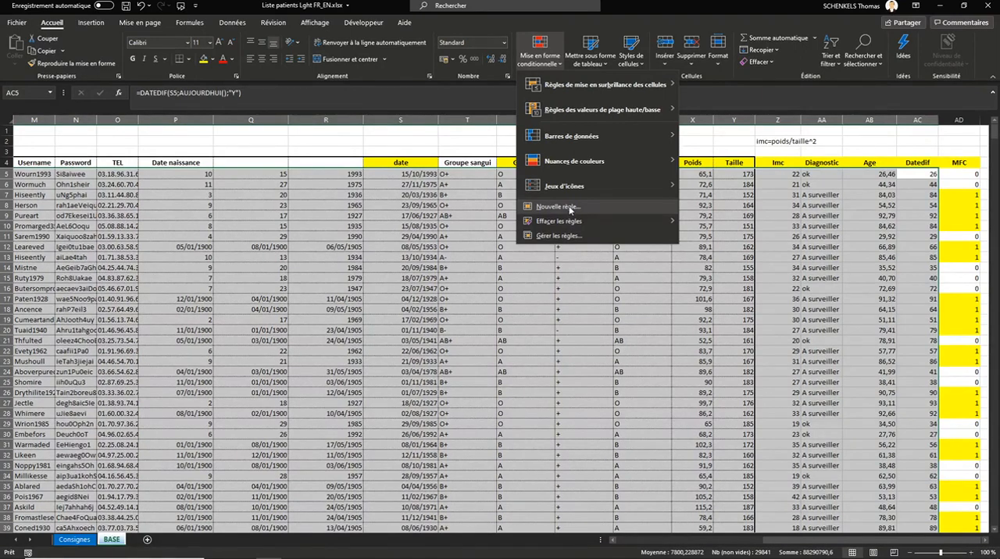
click(569, 207)
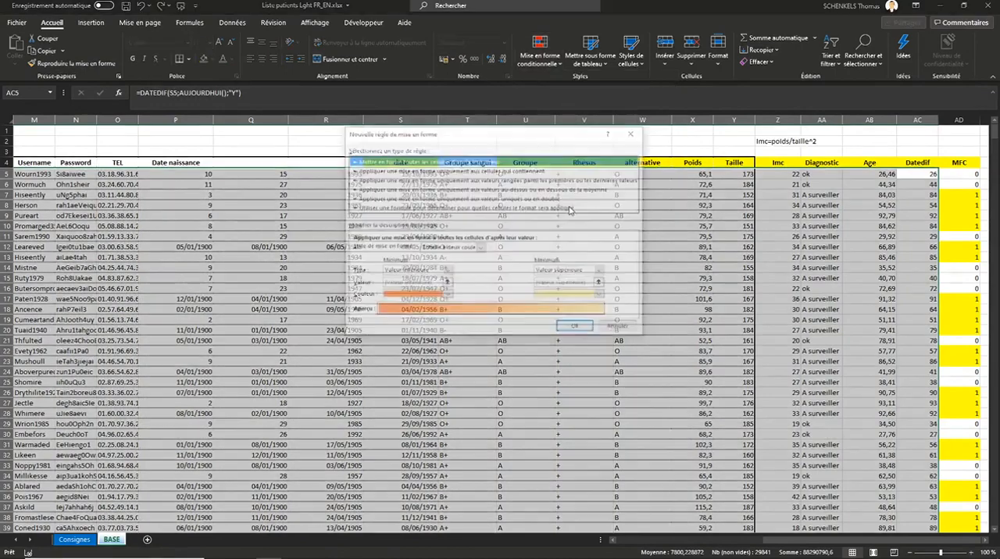
click(436, 207)
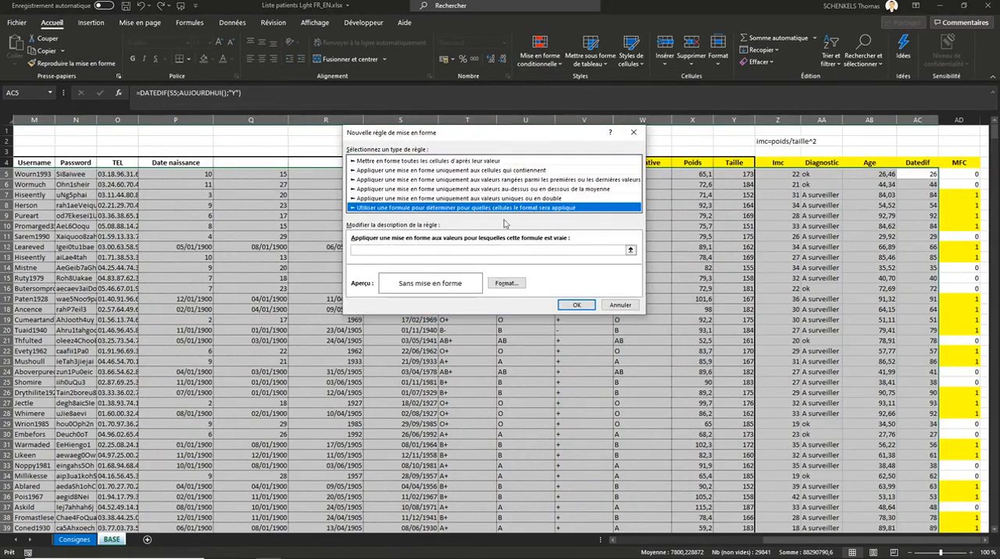
click(406, 251)
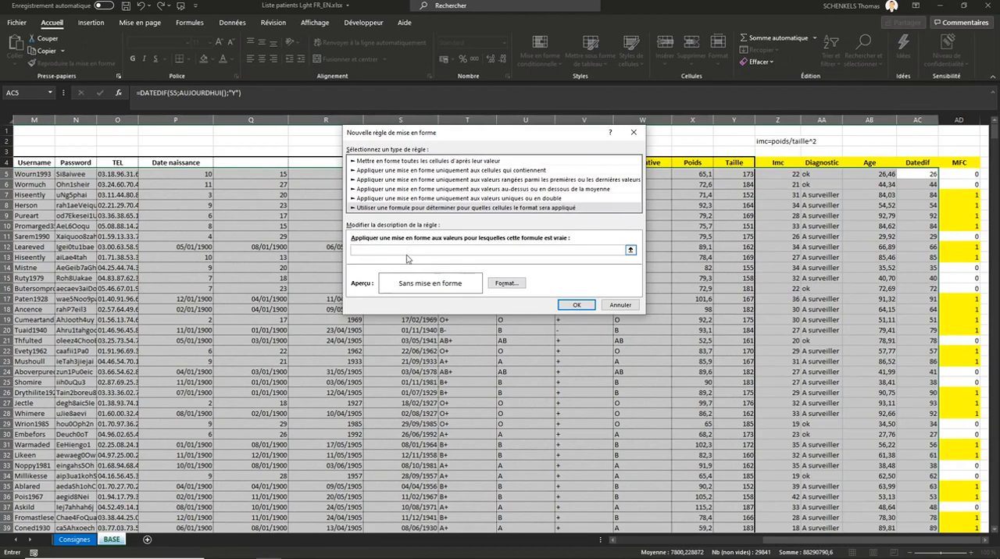
Step: Begin the rule's formula with the ET function and reference the first Diagnostic cell, AA5
text(=)
key(BackSpace)
key(Tab)
click(386, 250)
text(()
click(811, 179)
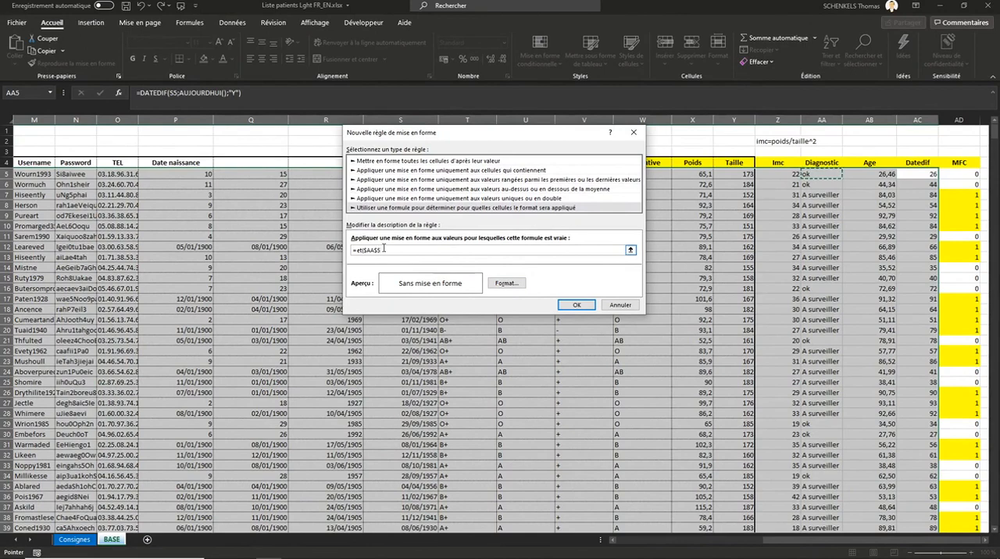
Step: Complete the first ET condition so that the Diagnostic cell must equal "a surveiller", ready for a second argument
text(<4 a su)
key(BackSpace)
key(BackSpace)
key(BackSpace)
text(urveiller")
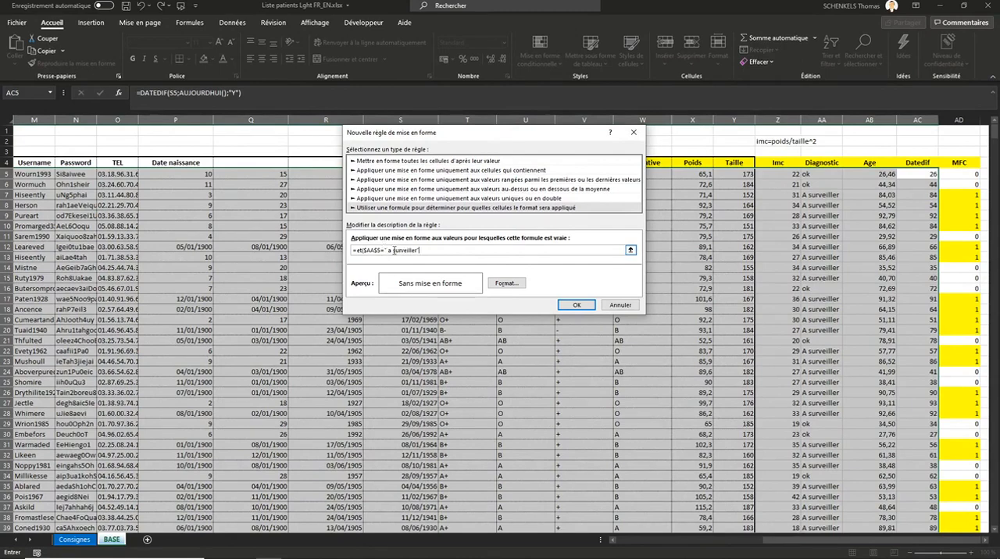
click(388, 250)
key(BackSpace)
click(454, 251)
text(;)
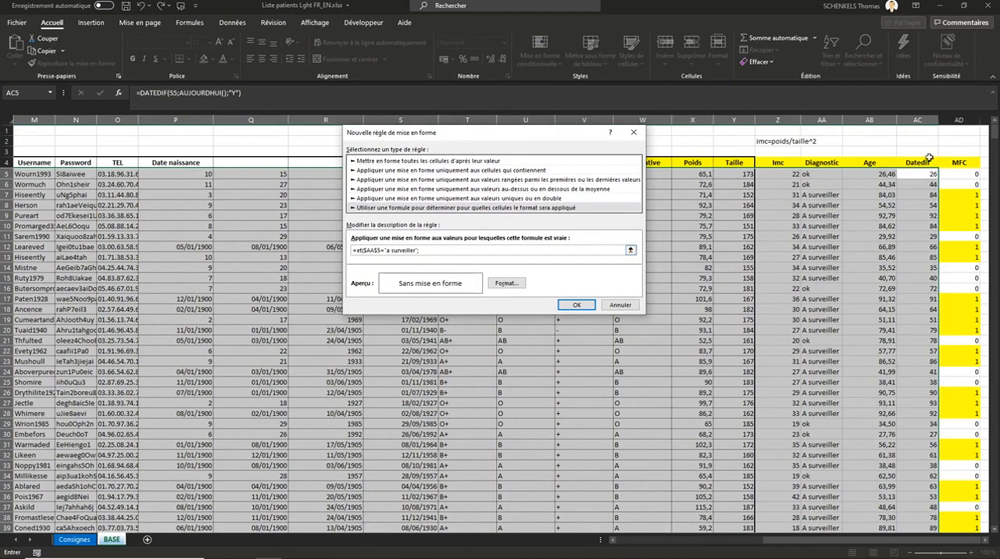
Step: Add the age condition and anchor only the columns, completing the formula as =et($AA5="a surveiller";$AB5>50)
click(880, 174)
text(>)
key(BackSpace)
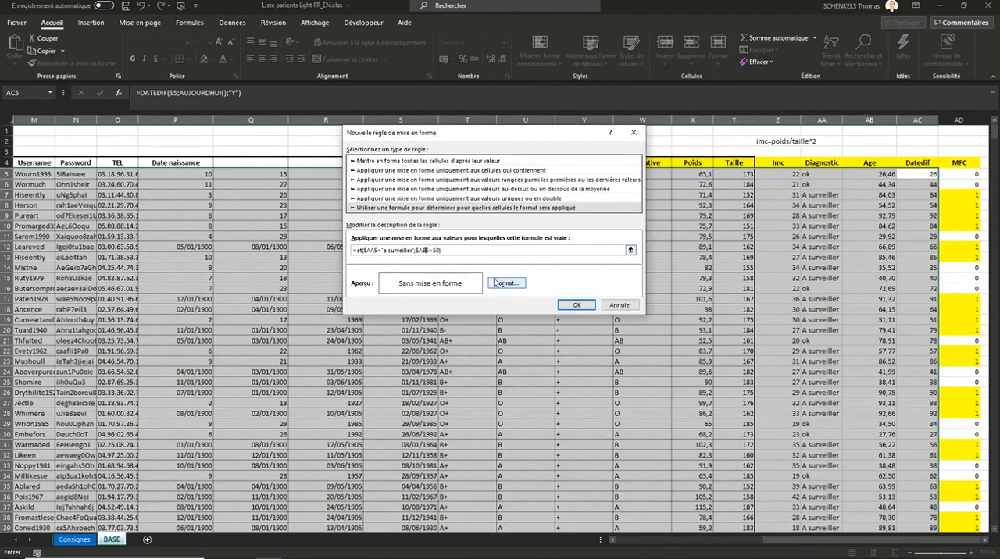
Step: Give the formula rule a light gold fill and apply it to the selected patient data
click(497, 283)
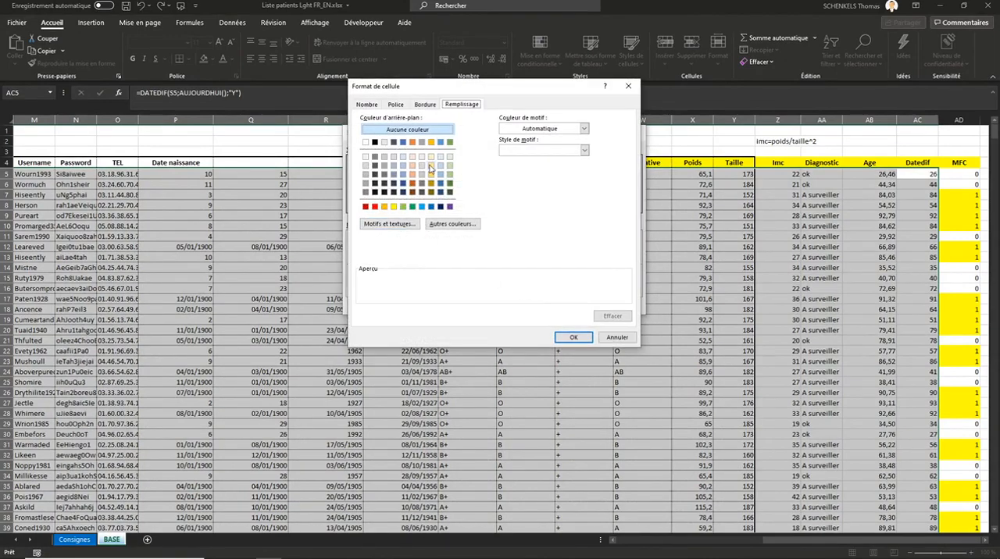
click(431, 165)
click(573, 338)
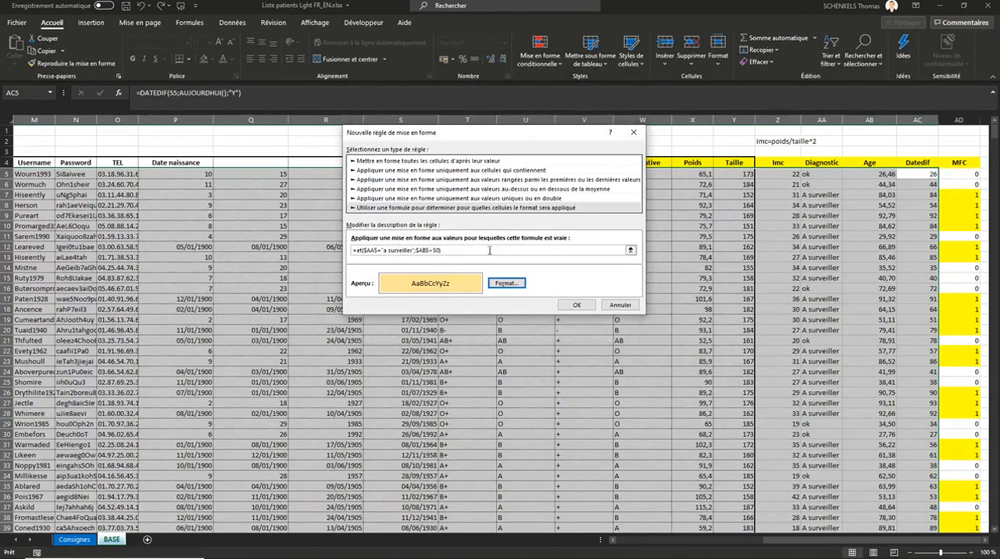
click(577, 305)
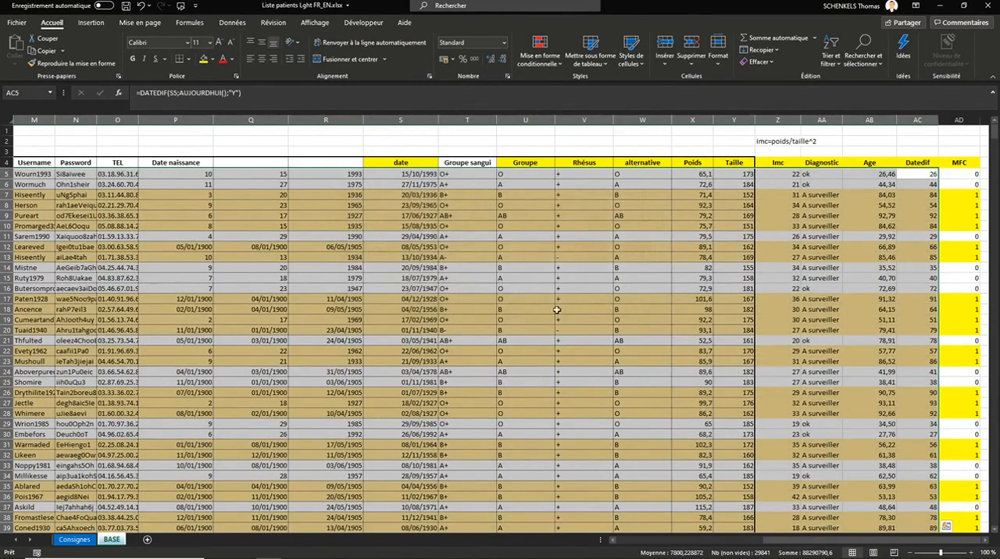
Step: Compare the Age and Datedif formulas of the highlighted patient in row 7
click(876, 226)
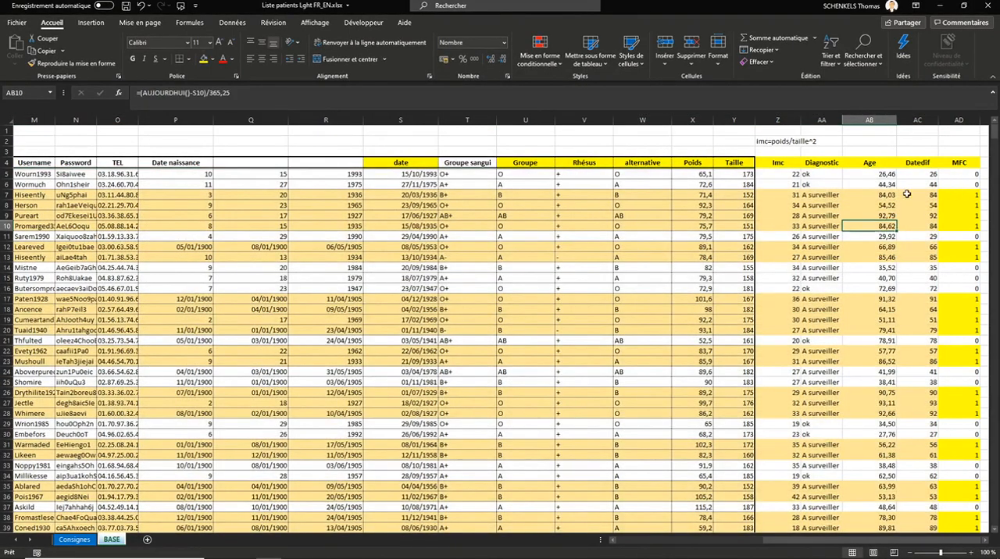
click(887, 196)
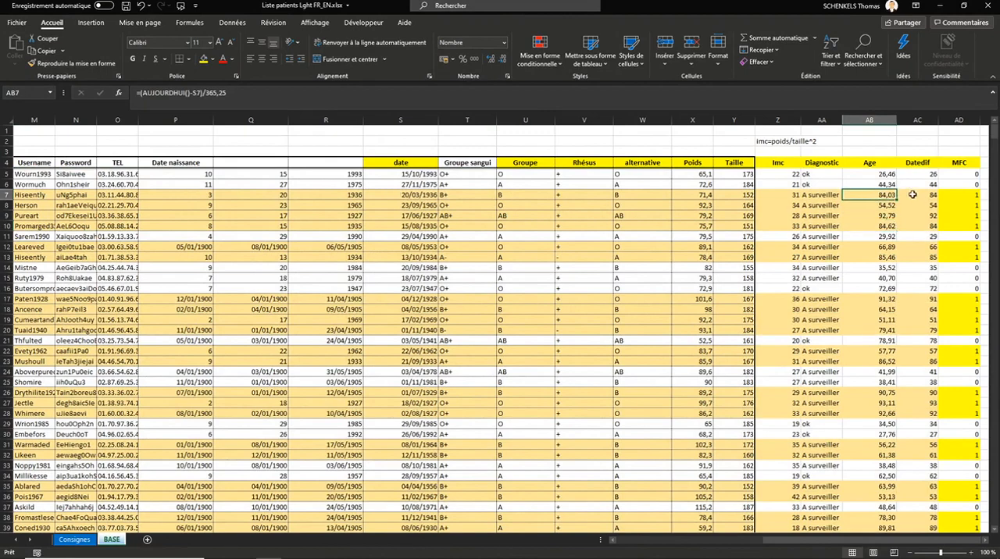
click(913, 195)
click(887, 198)
click(912, 195)
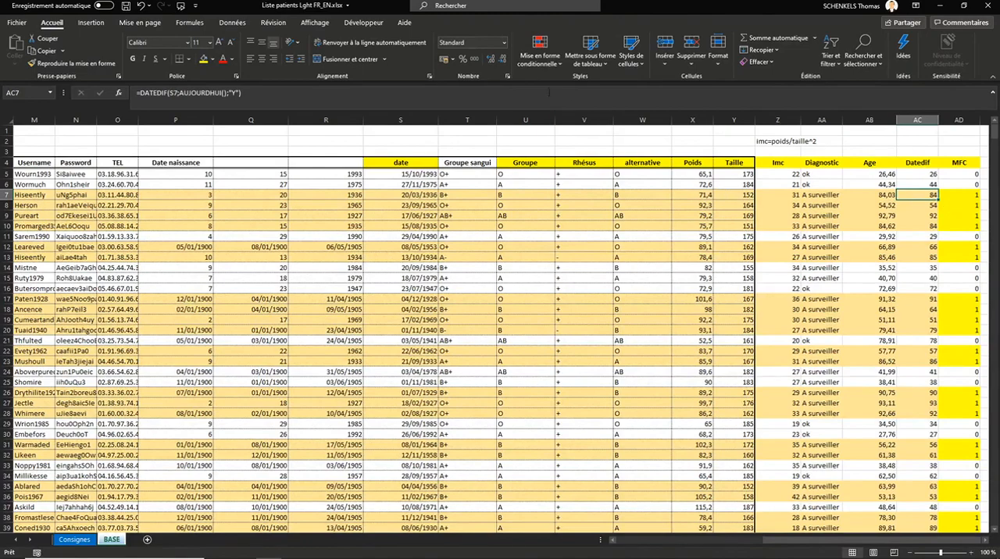
Step: Review the formula rule and its applied range in the conditional formatting rules manager, keeping it unchanged, and return to the calculated columns
click(539, 55)
click(545, 241)
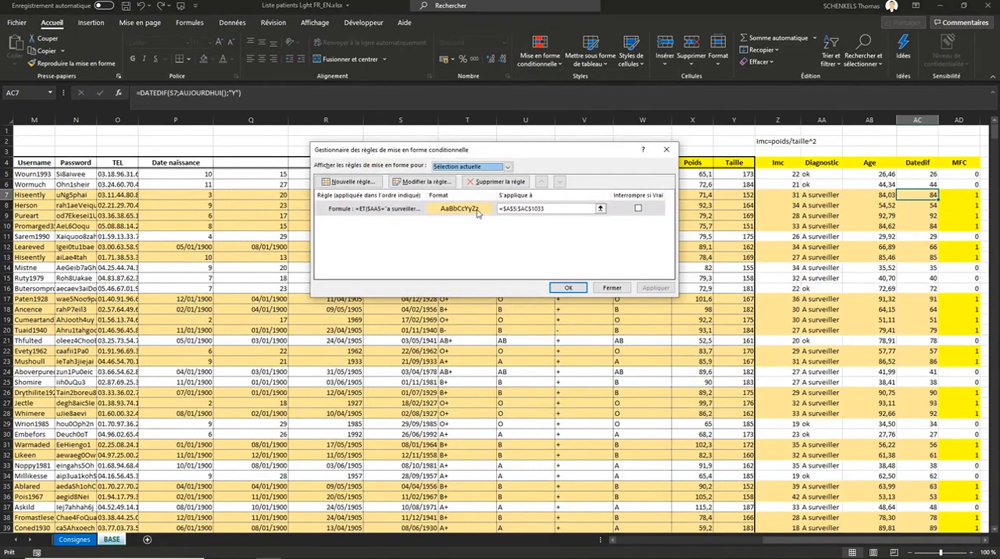
click(555, 208)
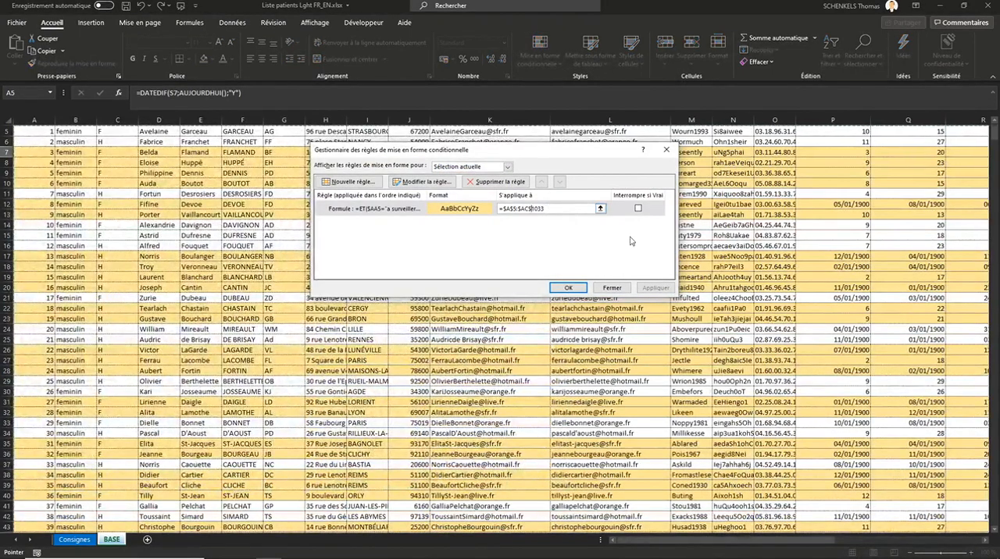
scroll(634, 245, up, 2)
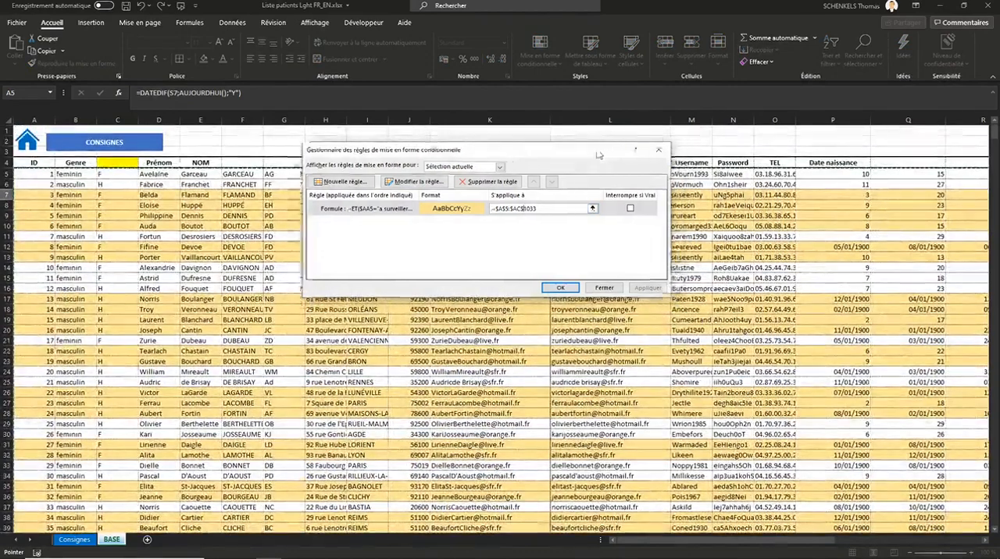
drag(485, 149, 317, 136)
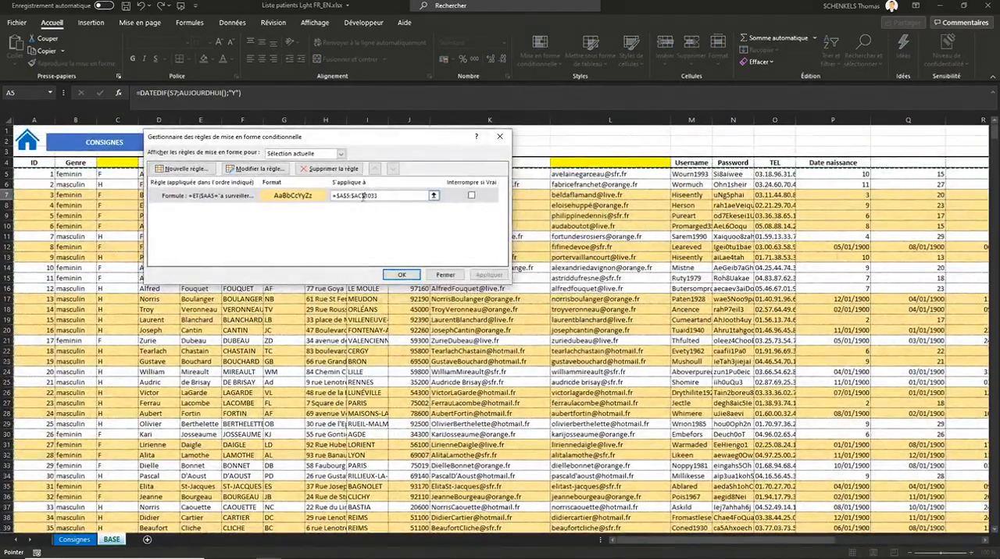
drag(372, 140, 574, 175)
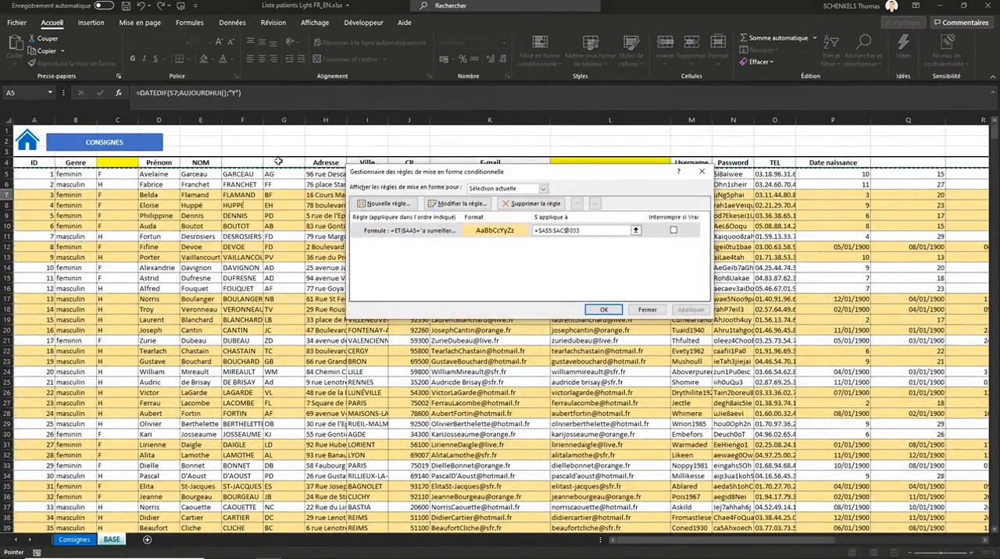
click(604, 309)
drag(771, 541, 917, 540)
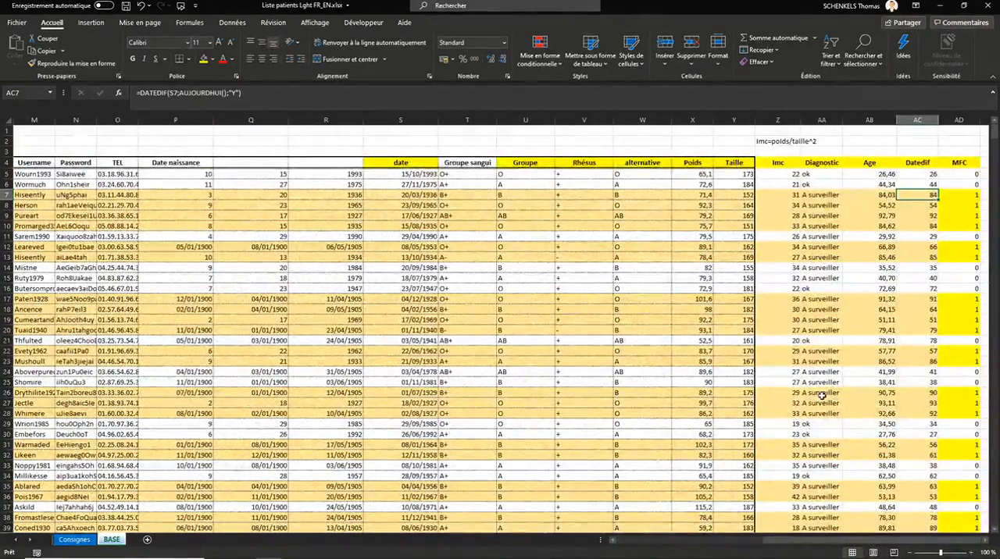